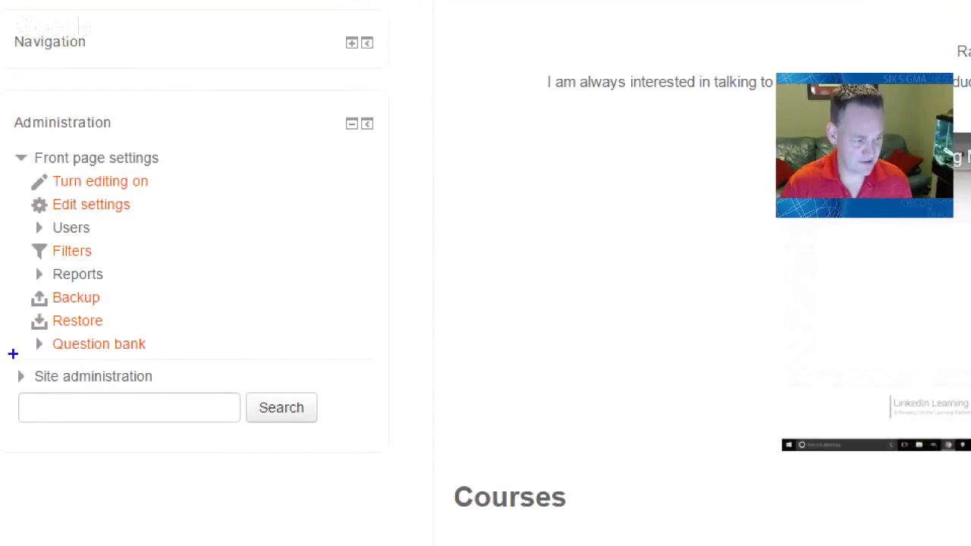
# Open the course and category management page from the Courses section of the site administration.
pyautogui.moveTo(14, 353)
pyautogui.mouseDown()
pyautogui.moveTo(144, 404)
pyautogui.moveTo(197, 404)
pyautogui.mouseUp()
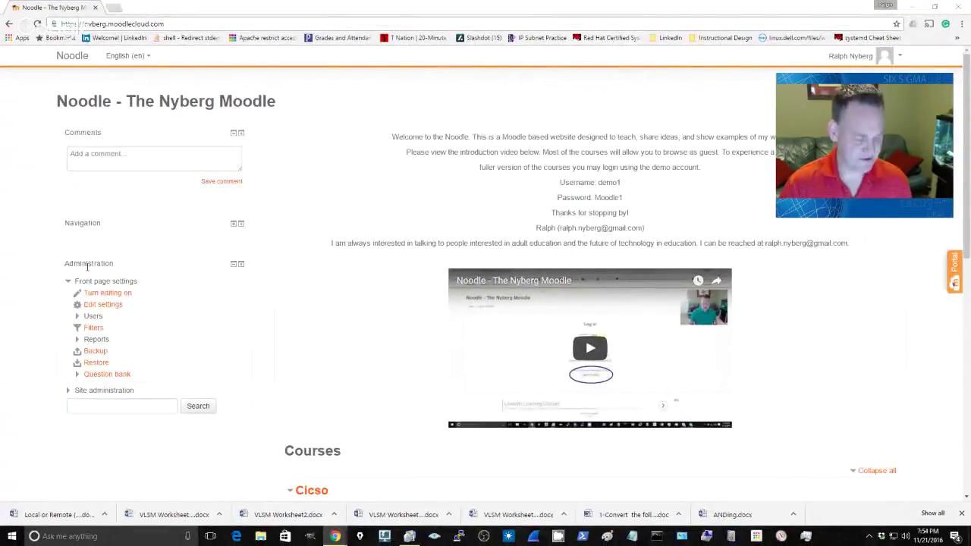
pyautogui.click(68, 392)
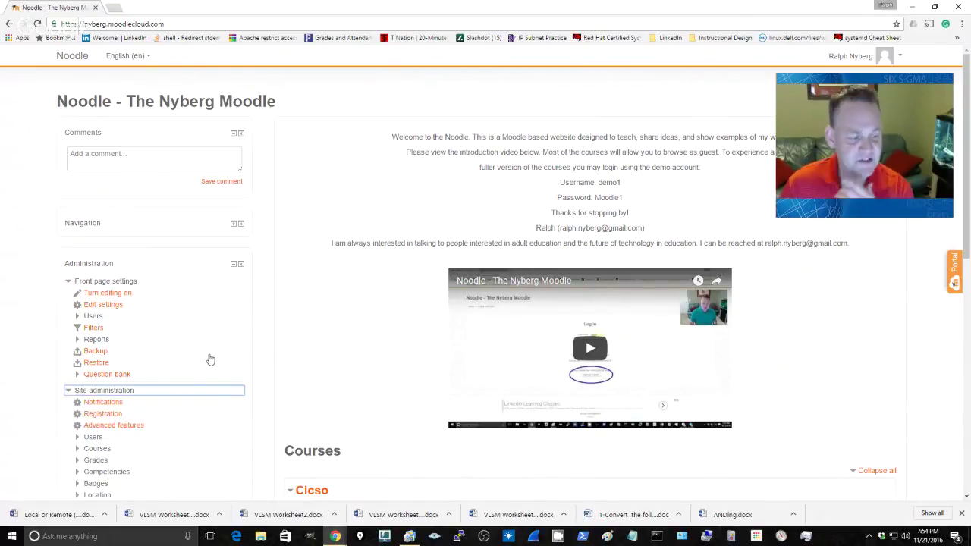
pyautogui.scroll(-2, 182, 399)
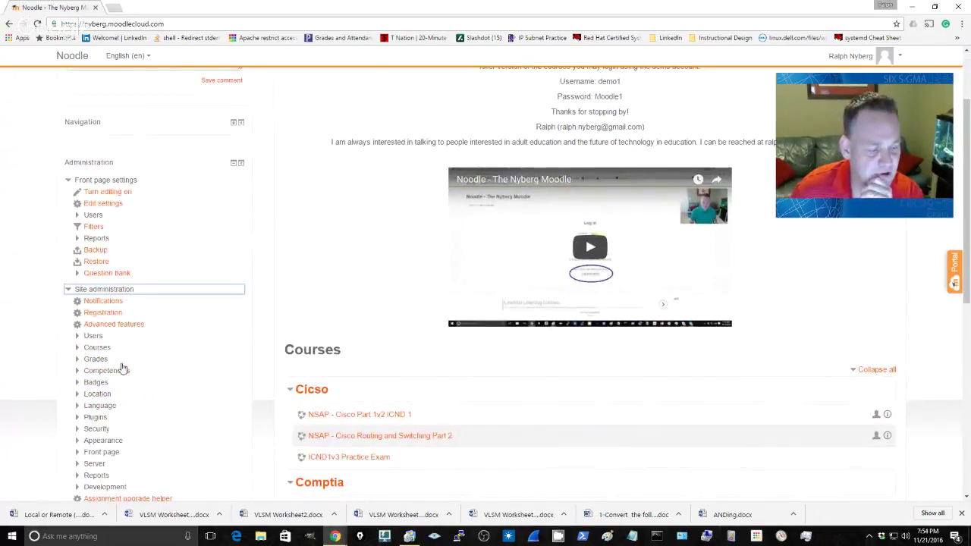
pyautogui.click(79, 350)
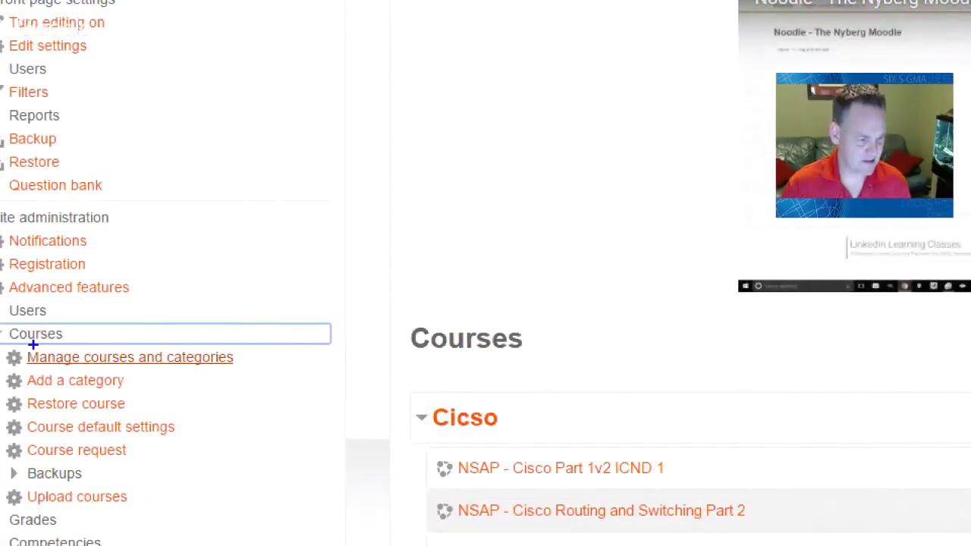
pyautogui.moveTo(25, 345)
pyautogui.mouseDown()
pyautogui.moveTo(180, 374)
pyautogui.moveTo(270, 369)
pyautogui.mouseUp()
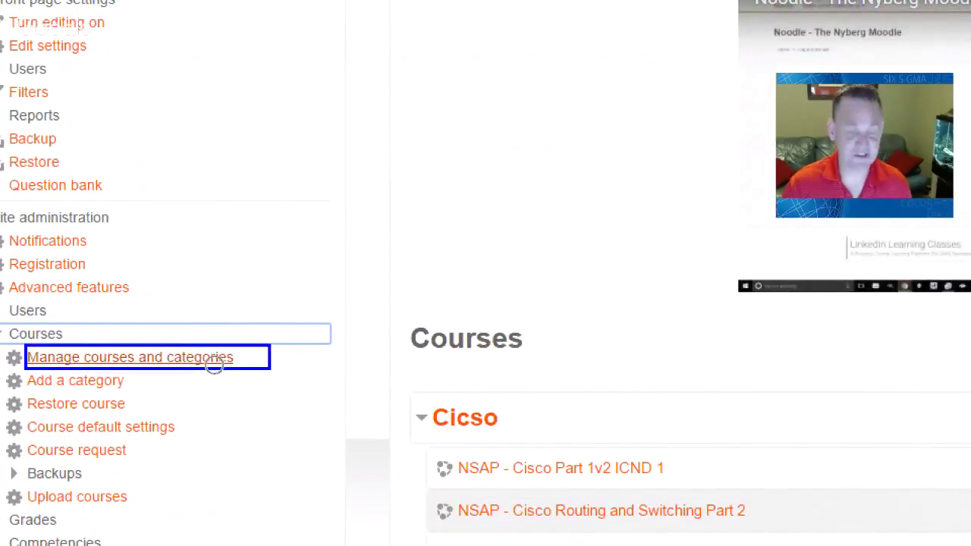
pyautogui.click(158, 359)
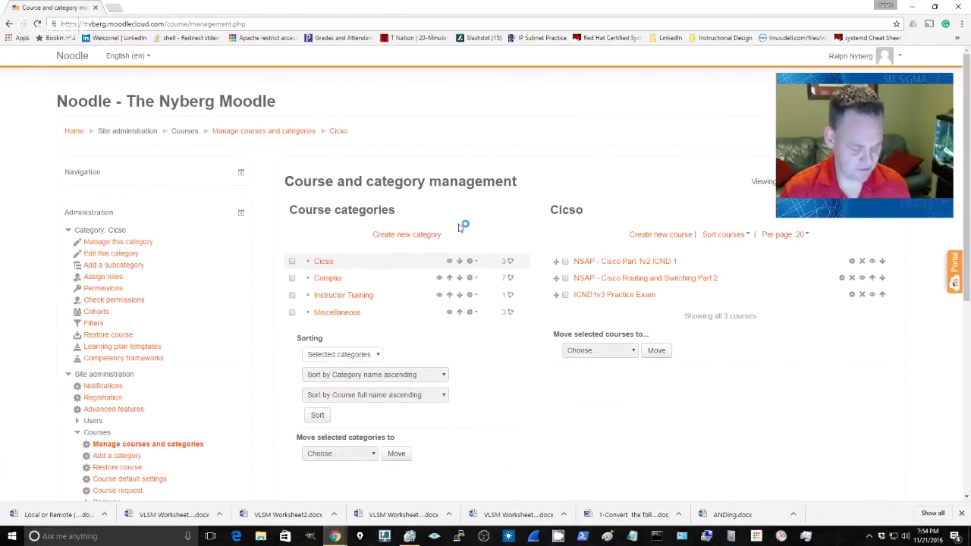
# Start creating a new course in the Miscellaneous category.
pyautogui.moveTo(350, 216); pyautogui.dragTo(463, 249)
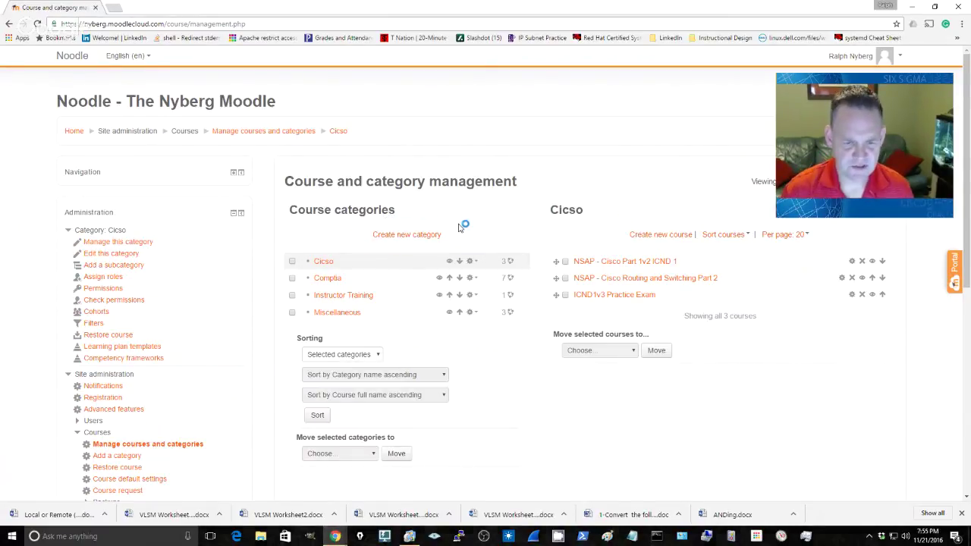
pyautogui.click(341, 314)
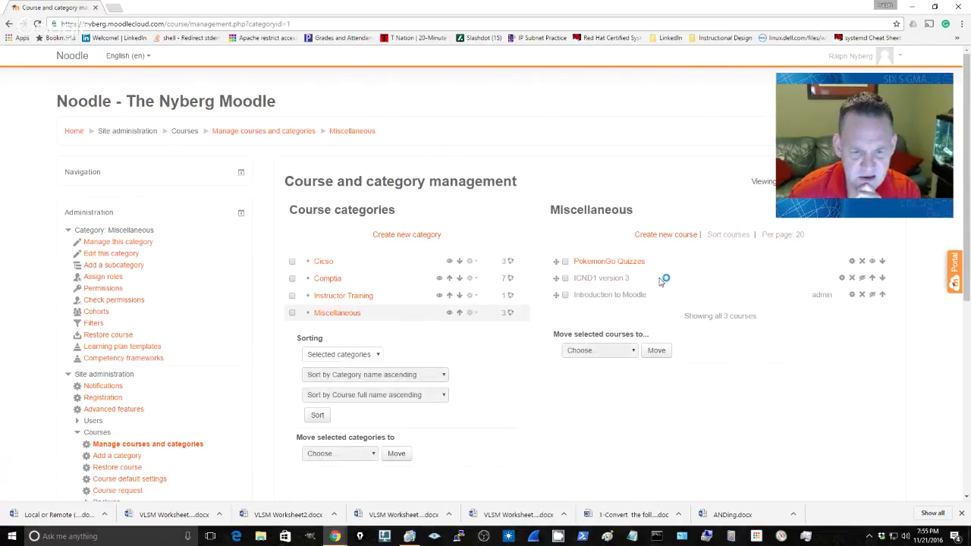
pyautogui.click(661, 237)
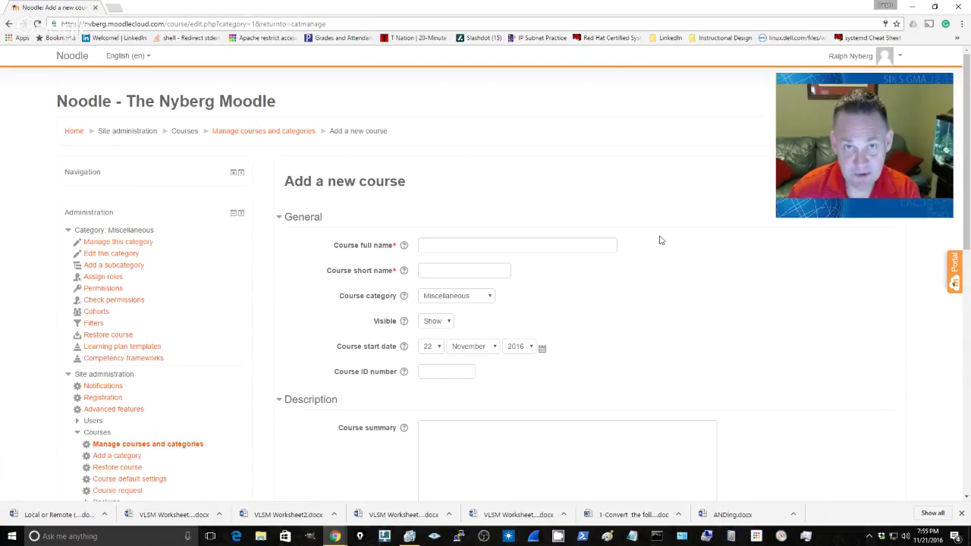
# Enter Demo Course as the course full name and demo as the short name, with Miscellaneous as the category.
pyautogui.click(426, 245)
pyautogui.write('Demo ')
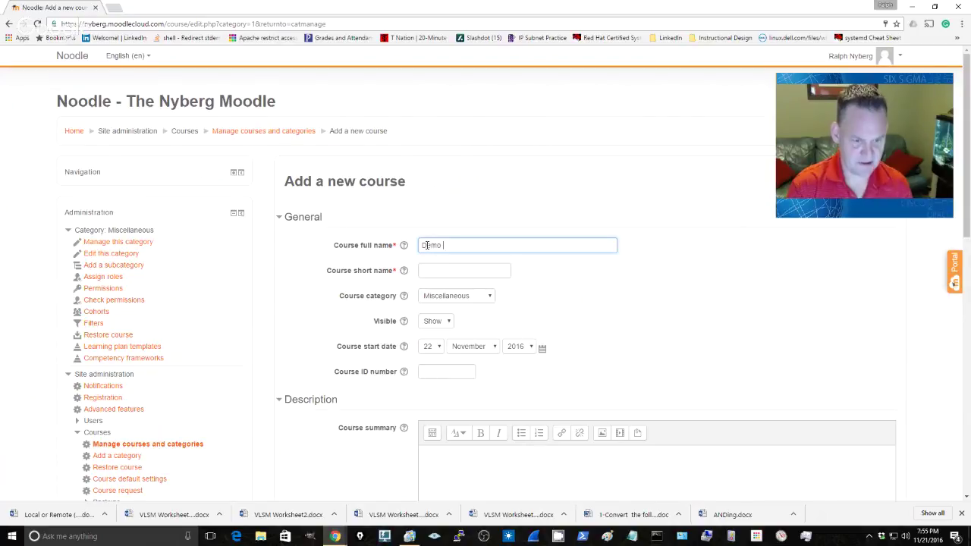
pyautogui.write('Course')
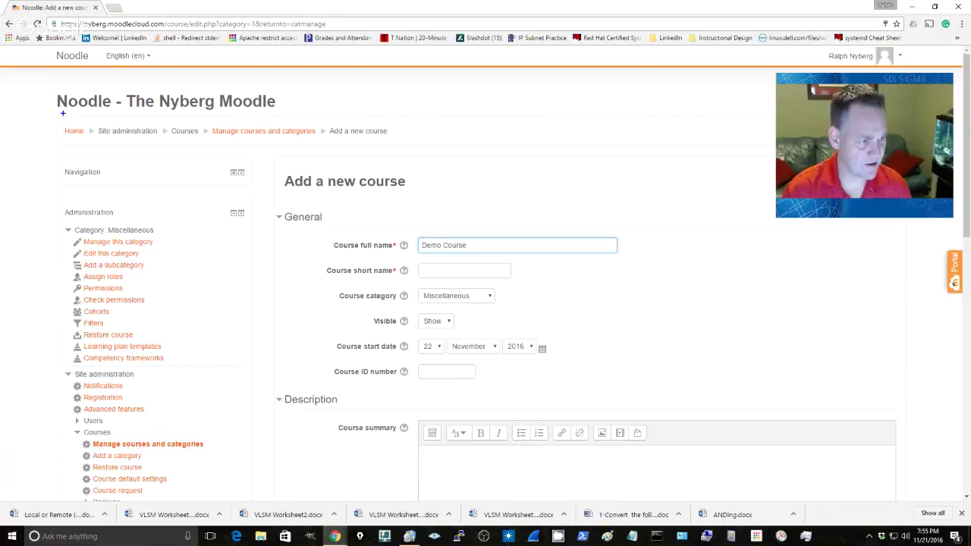
pyautogui.moveTo(62, 113)
pyautogui.mouseDown()
pyautogui.moveTo(202, 144)
pyautogui.moveTo(403, 146)
pyautogui.mouseUp()
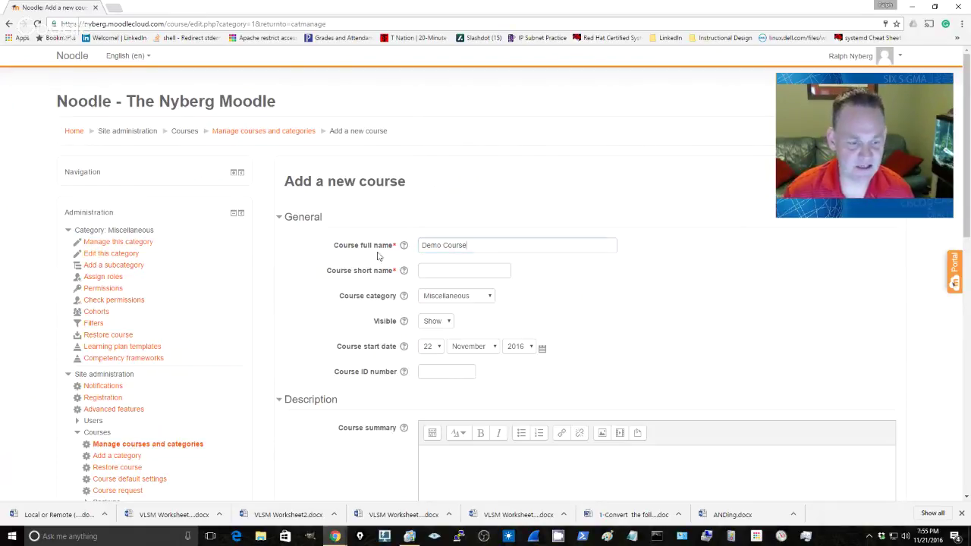
pyautogui.press('Escape')
pyautogui.click(428, 270)
pyautogui.write('demo')
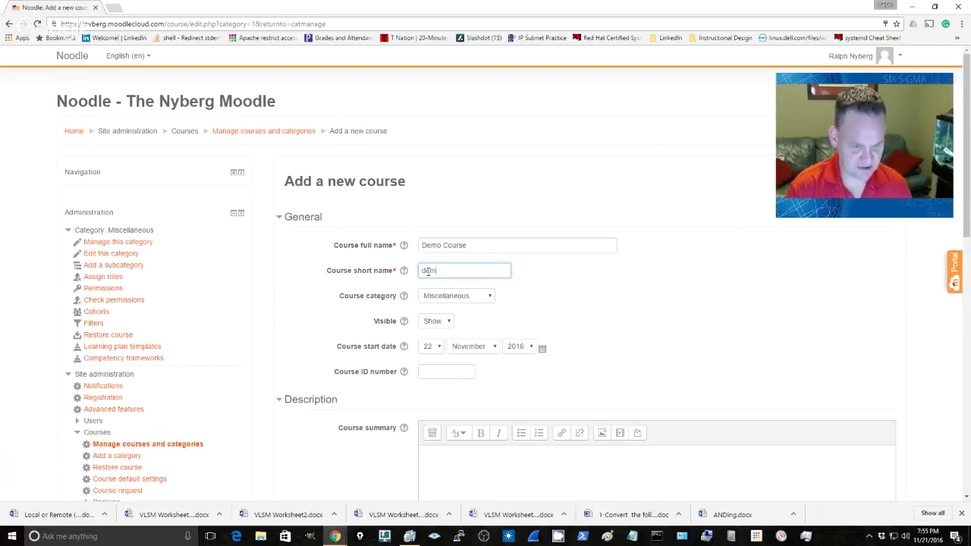
pyautogui.click(491, 301)
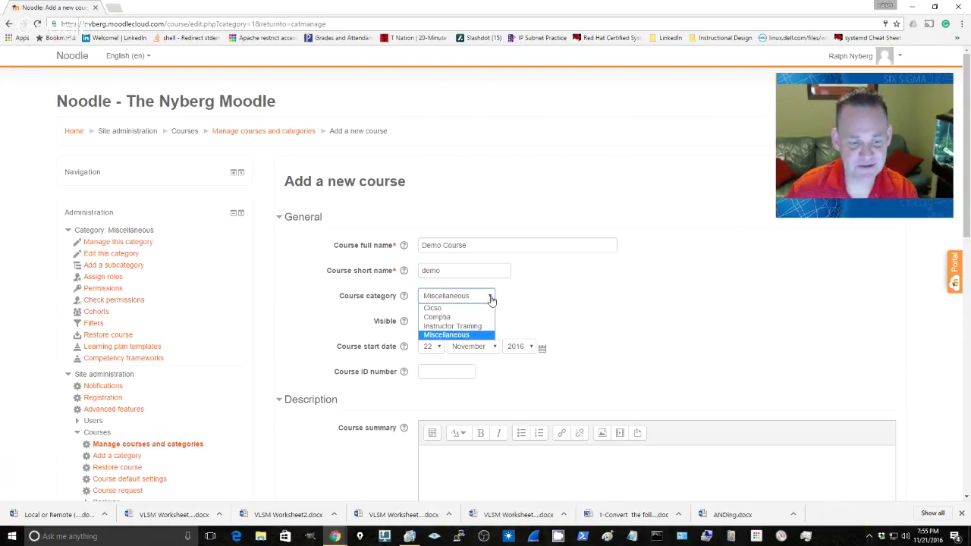
pyautogui.click(490, 300)
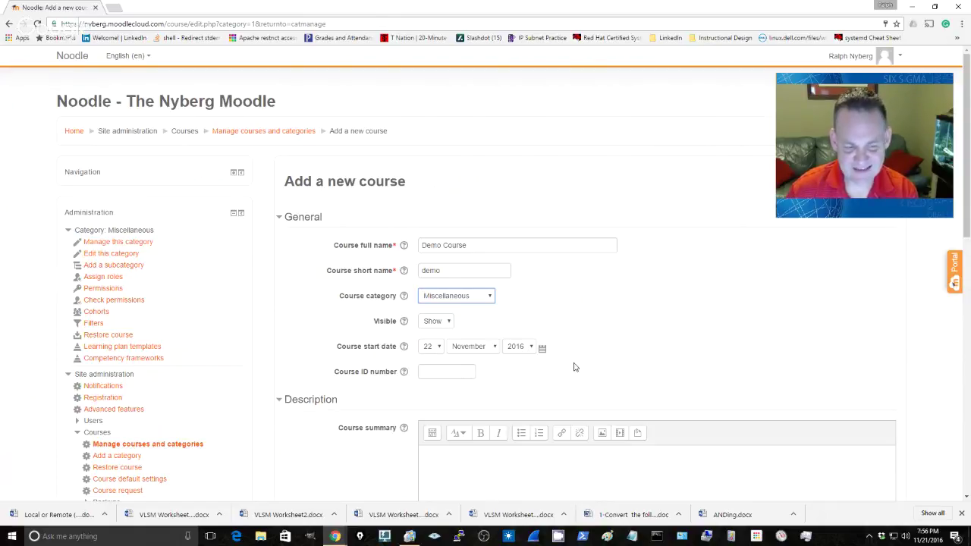
# Write the course summary "This is a demo course.".
pyautogui.scroll(-4, 610, 369)
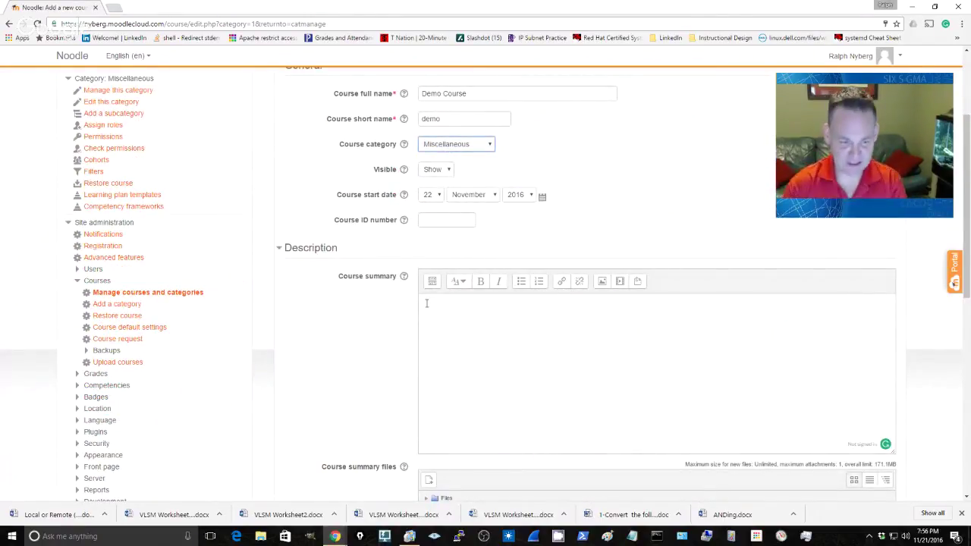
pyautogui.click(426, 304)
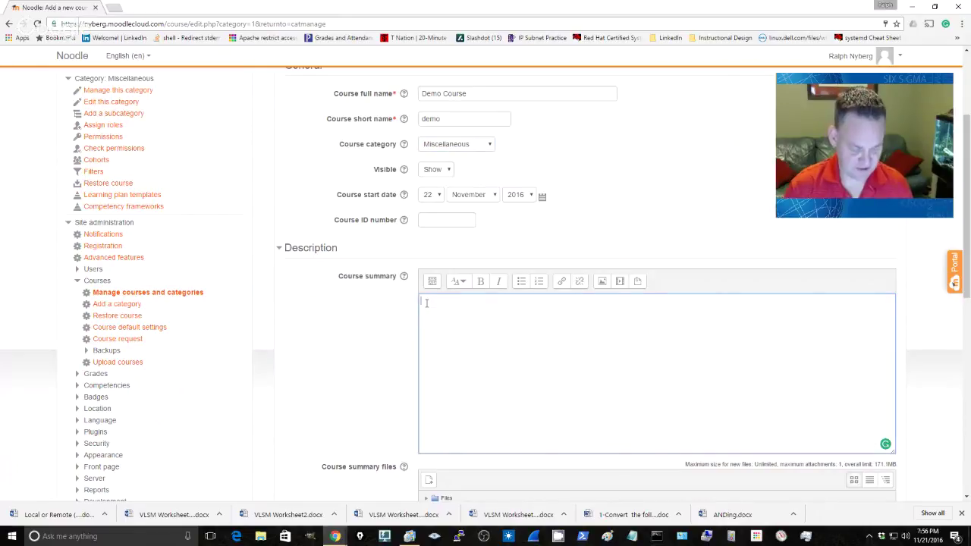
pyautogui.write('This')
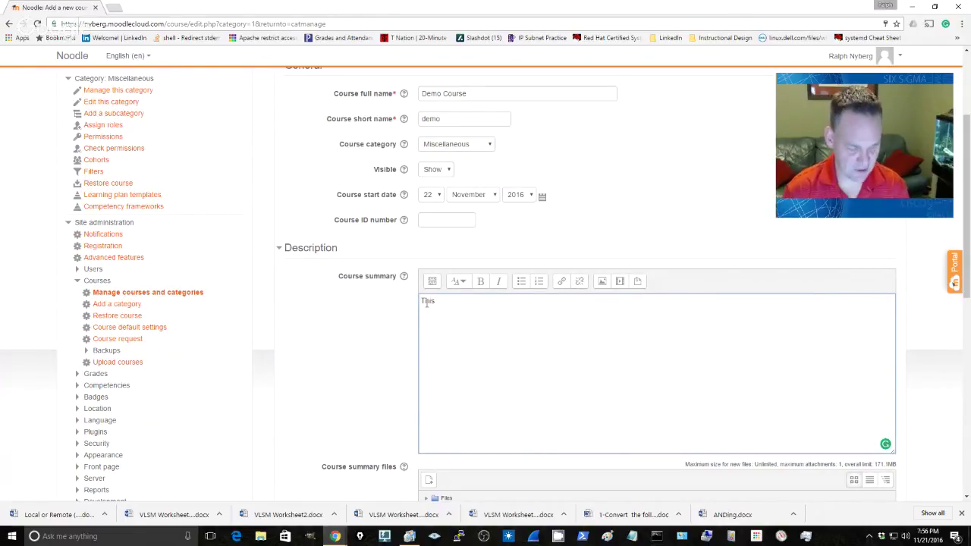
pyautogui.write(' is ')
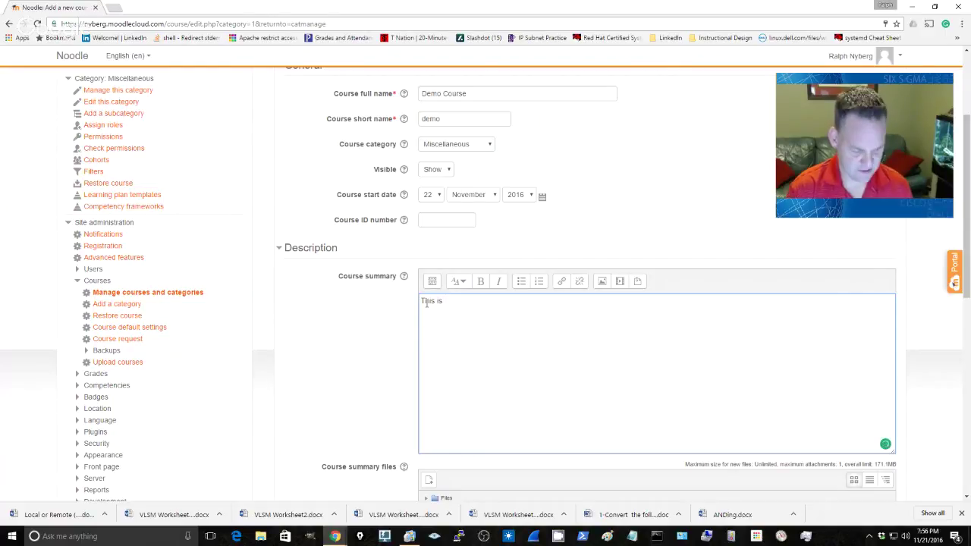
pyautogui.write('a demo')
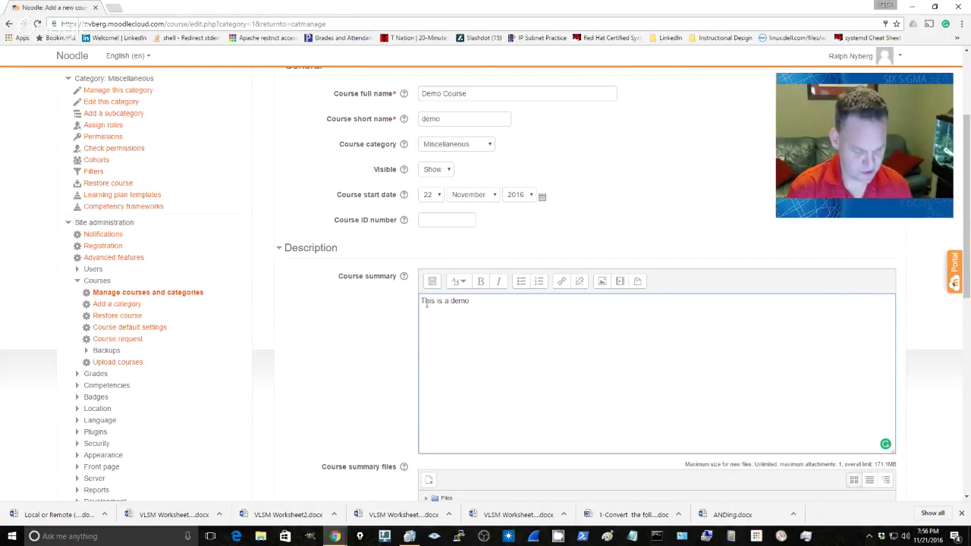
pyautogui.write(' course')
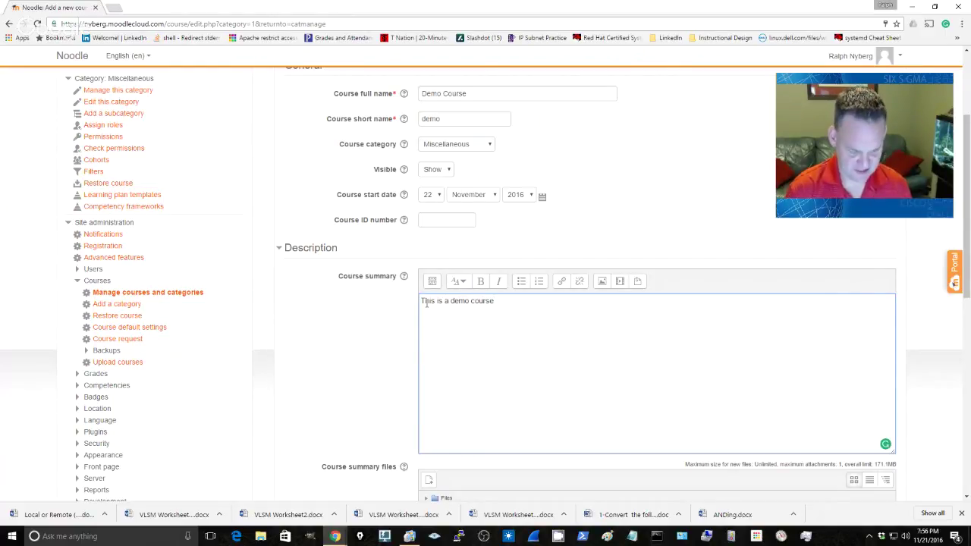
pyautogui.write('.')
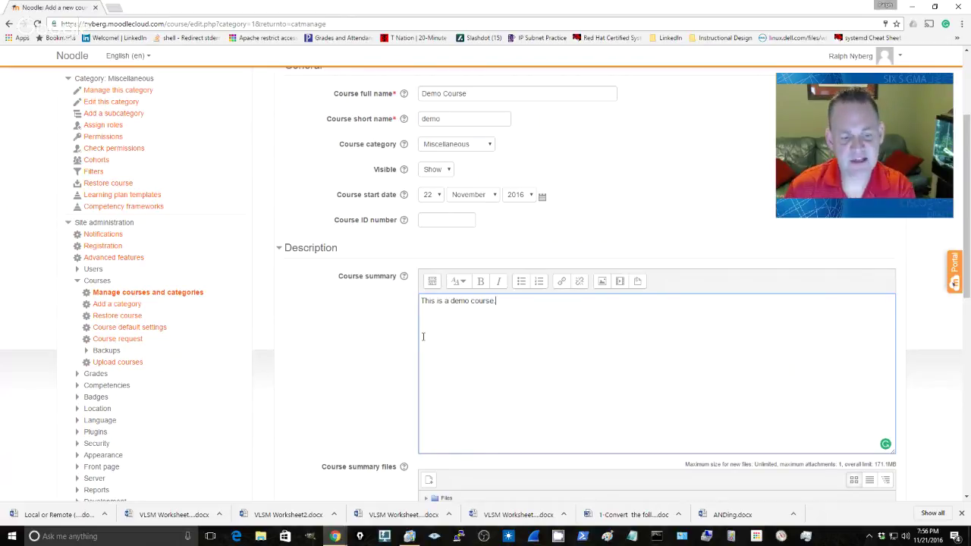
# Set the course format to Topics format and the course layout to Show one section per page.
pyautogui.scroll(-1, 384, 345)
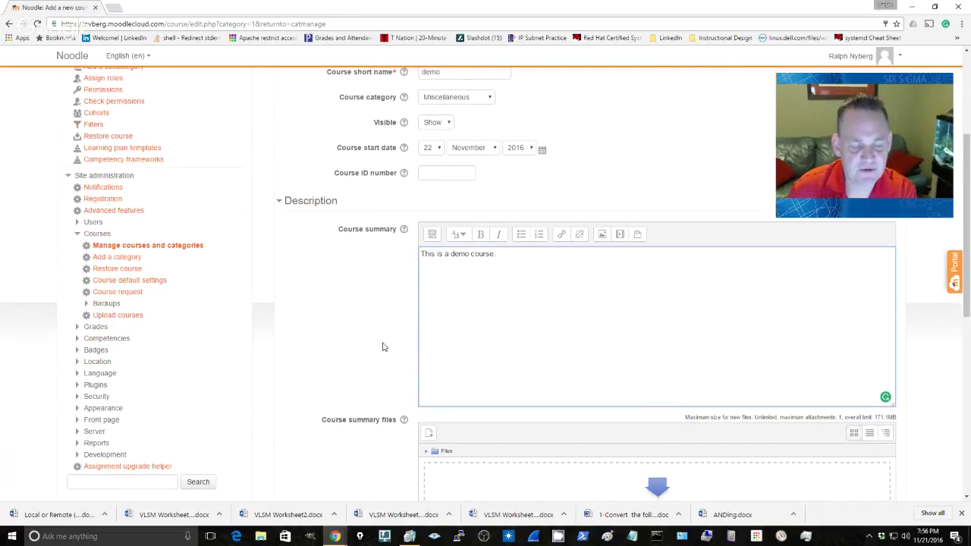
pyautogui.scroll(-1, 383, 347)
pyautogui.scroll(-1, 382, 347)
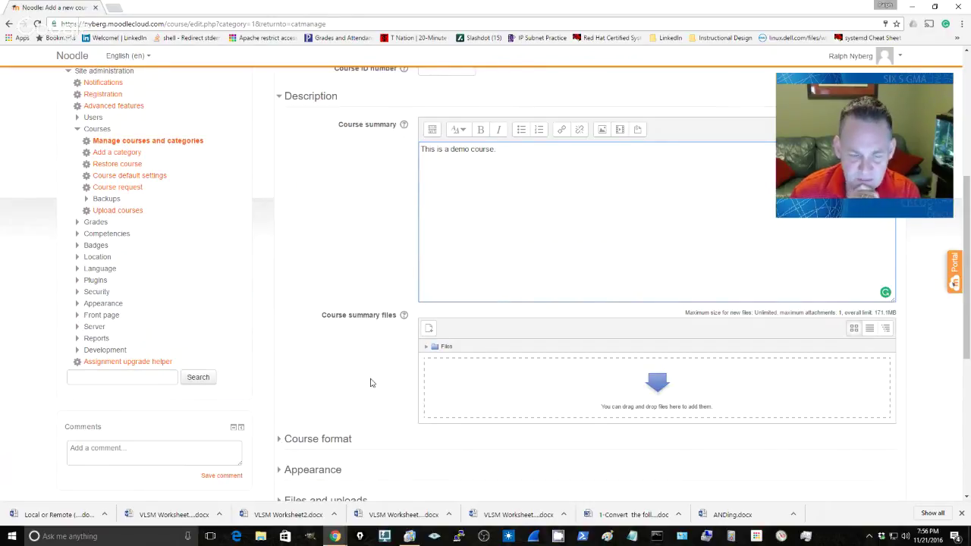
pyautogui.scroll(-2, 369, 382)
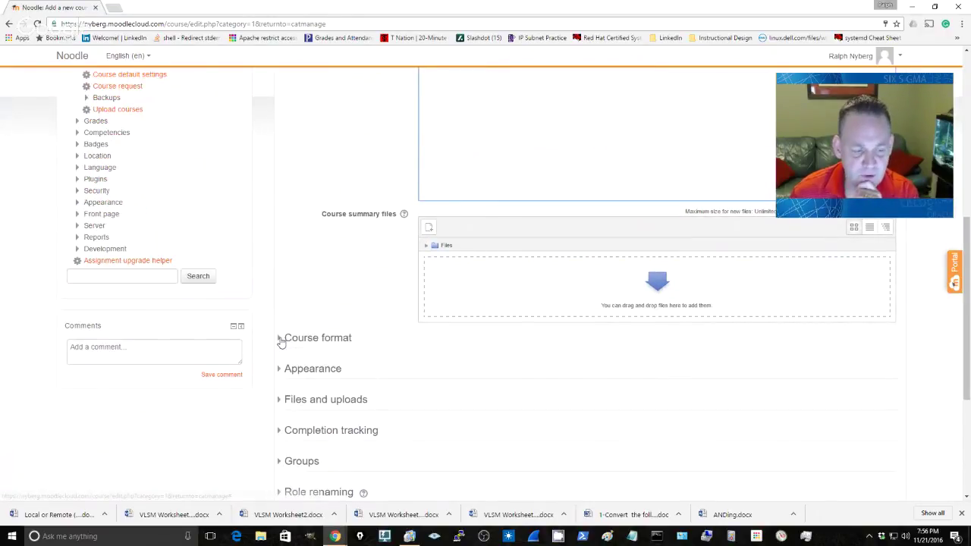
pyautogui.click(309, 341)
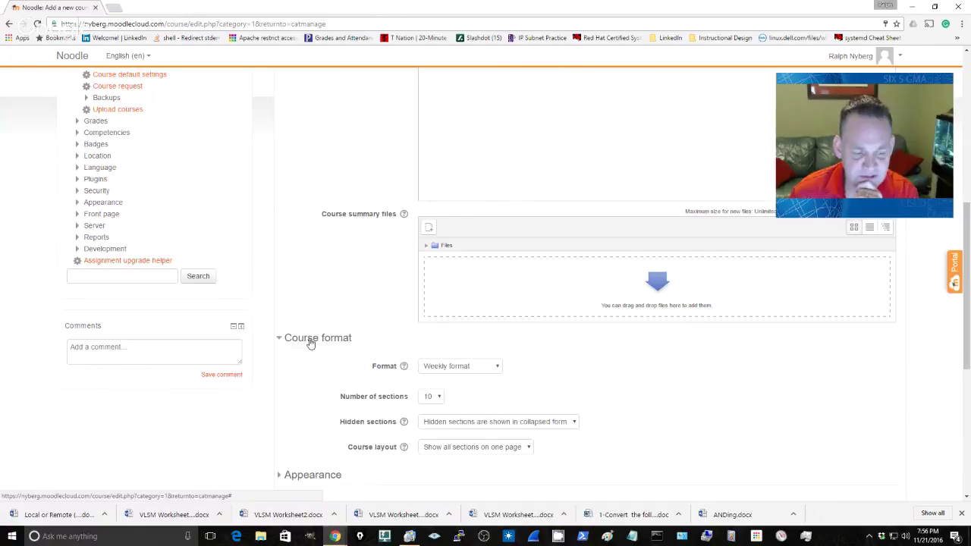
pyautogui.click(499, 369)
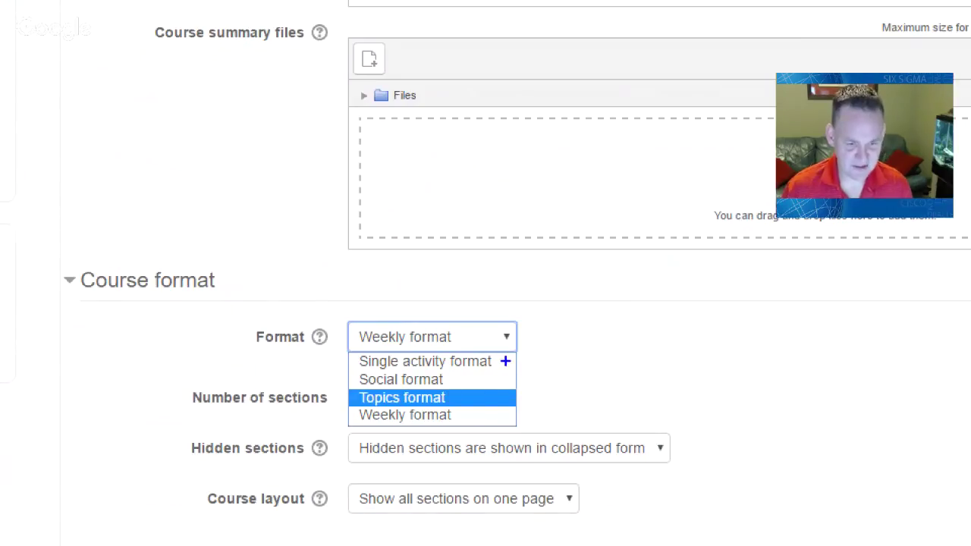
pyautogui.moveTo(506, 362); pyautogui.dragTo(600, 362)
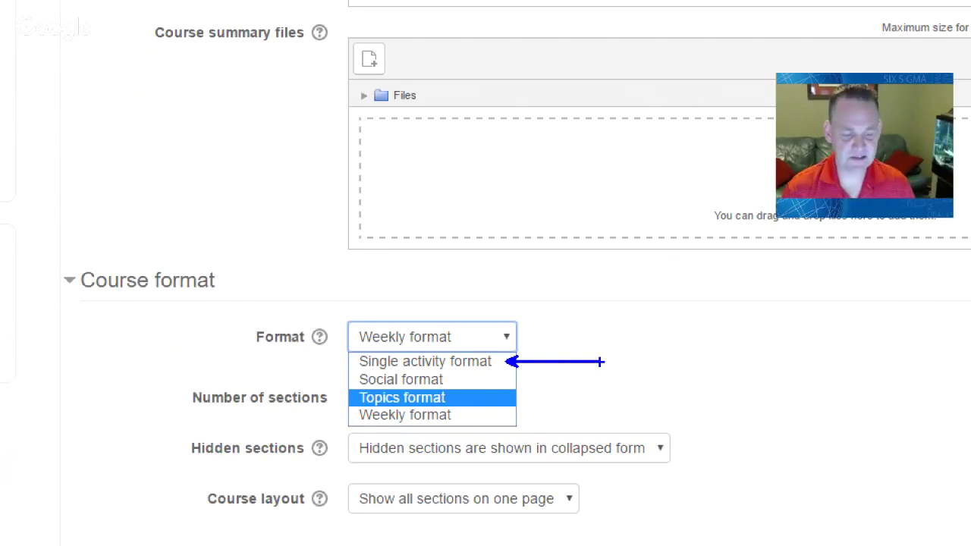
pyautogui.click(507, 337)
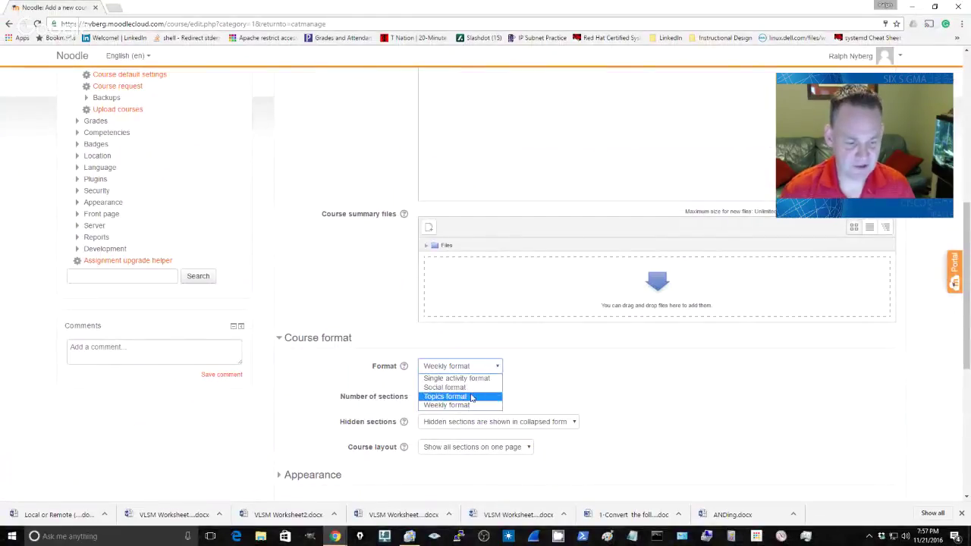
pyautogui.press('Return')
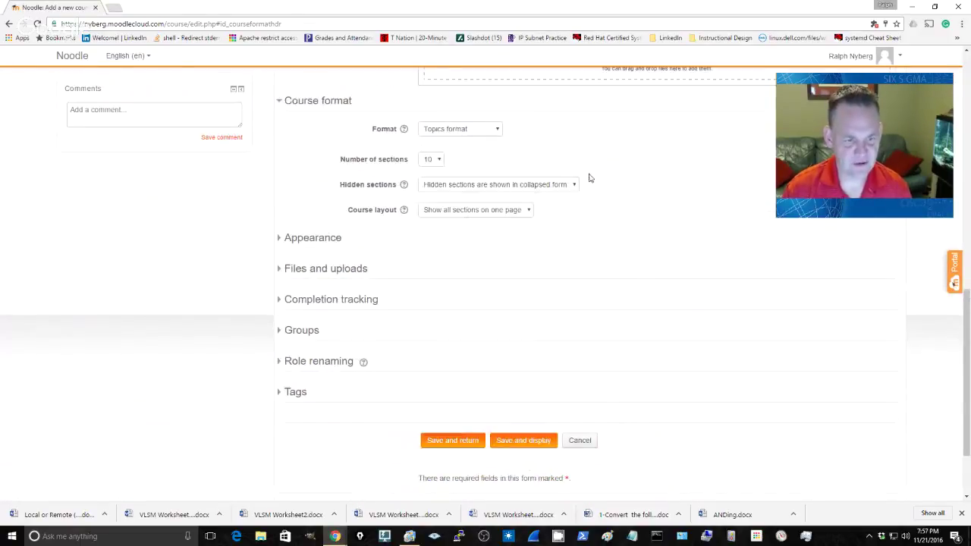
pyautogui.click(530, 214)
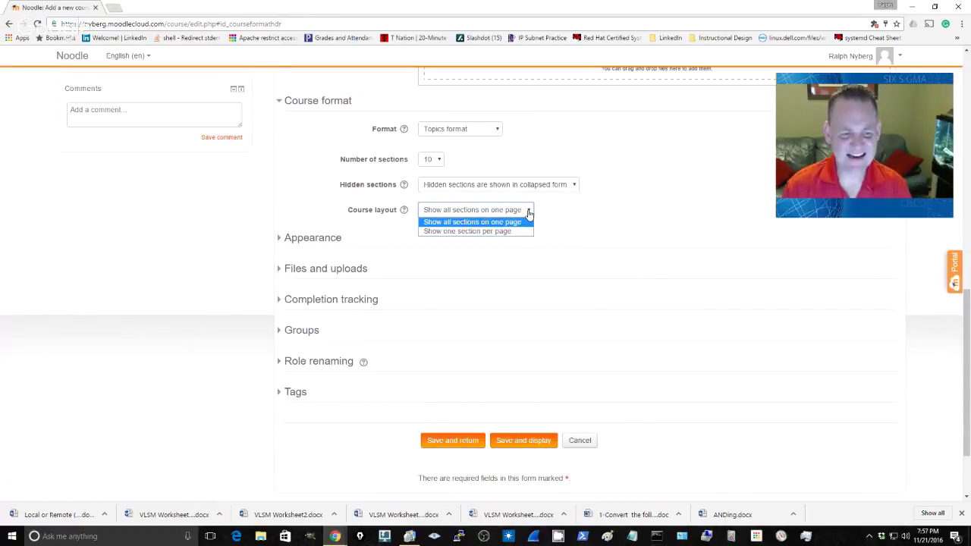
pyautogui.click(506, 238)
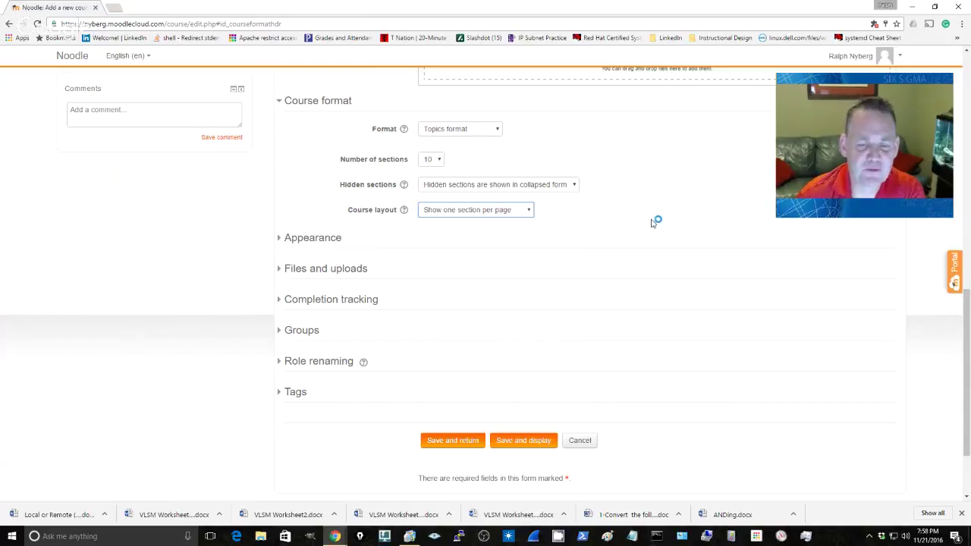
# Expand the course's Appearance and Files and uploads settings to review their options.
pyautogui.scroll(2, 664, 219)
pyautogui.scroll(-2, 663, 219)
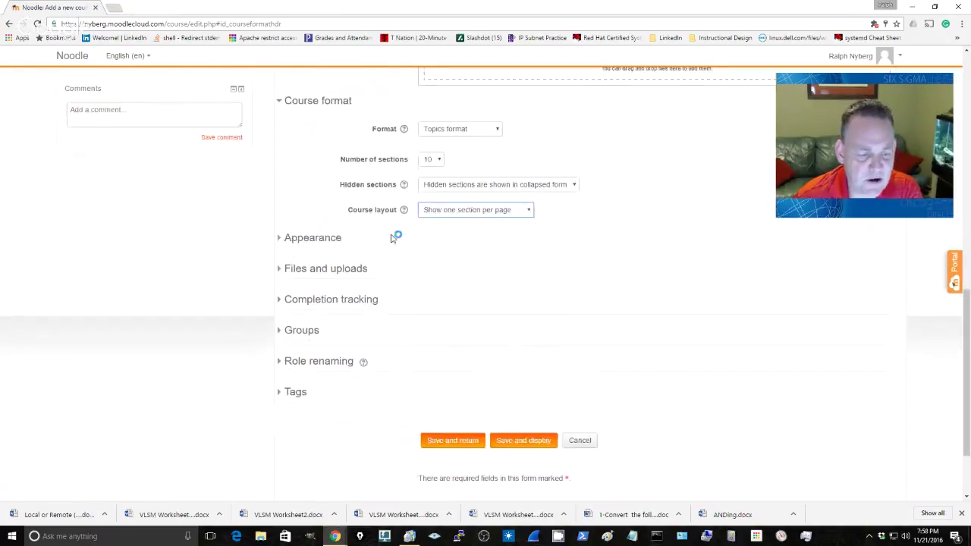
pyautogui.click(347, 248)
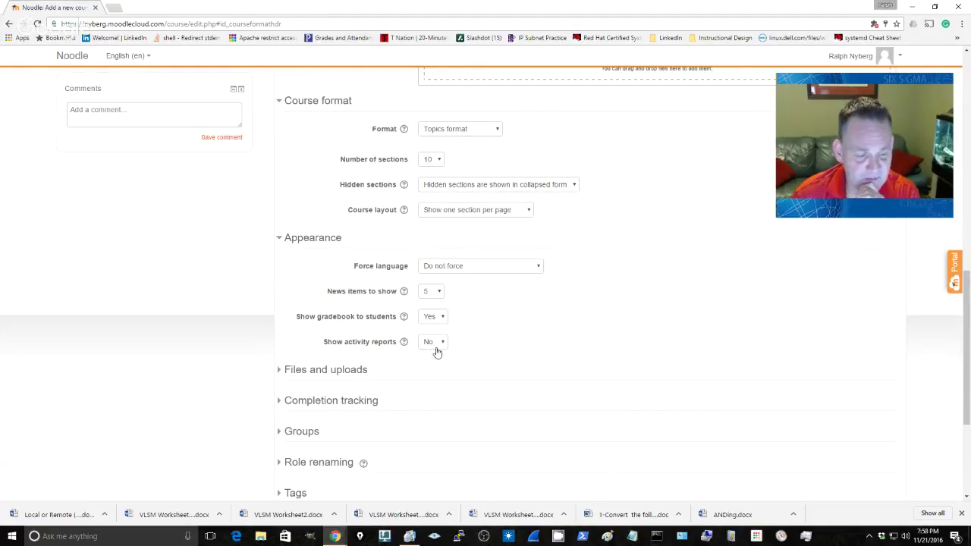
pyautogui.click(279, 370)
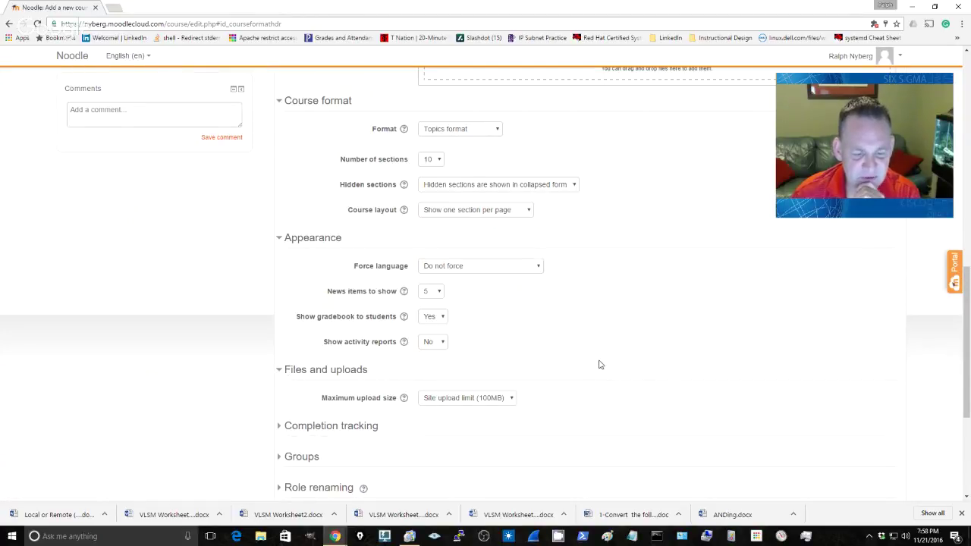
# Set the course's maximum upload size to 2MB and enable completion tracking.
pyautogui.scroll(-1, 599, 365)
pyautogui.scroll(-1, 599, 365)
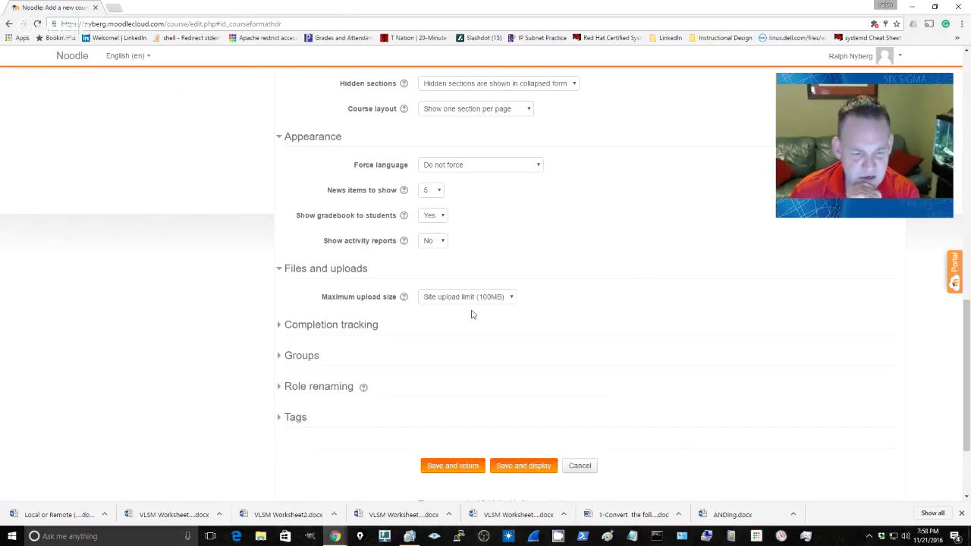
pyautogui.click(512, 298)
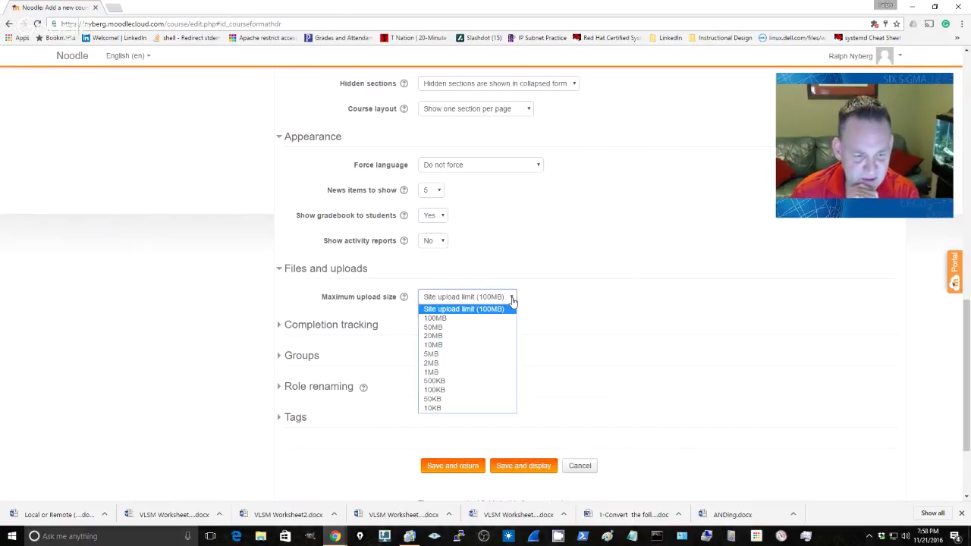
pyautogui.click(447, 366)
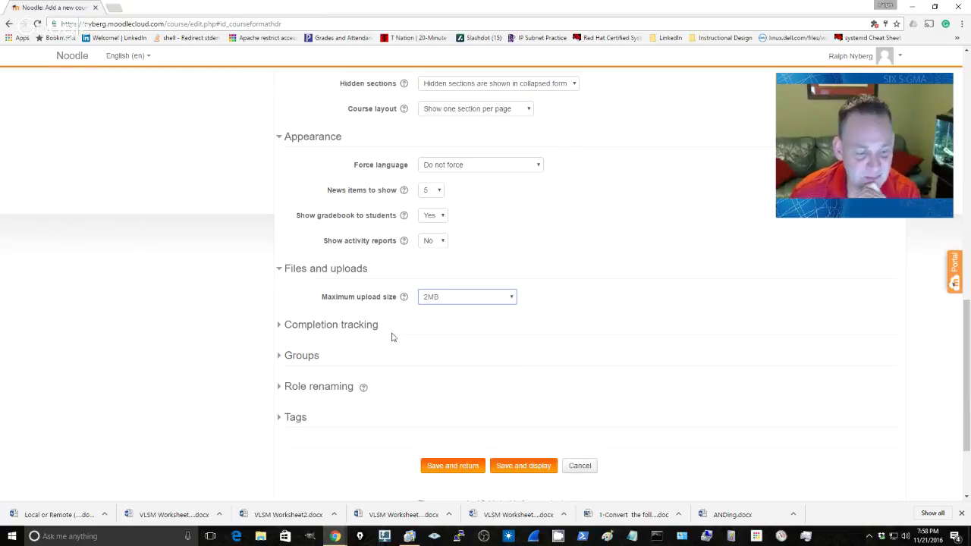
pyautogui.click(330, 326)
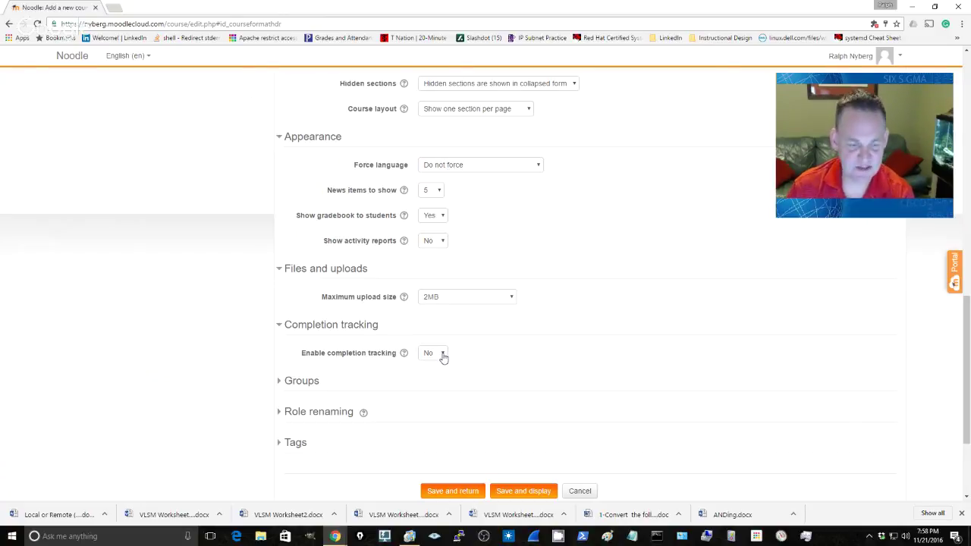
pyautogui.click(443, 354)
pyautogui.click(437, 376)
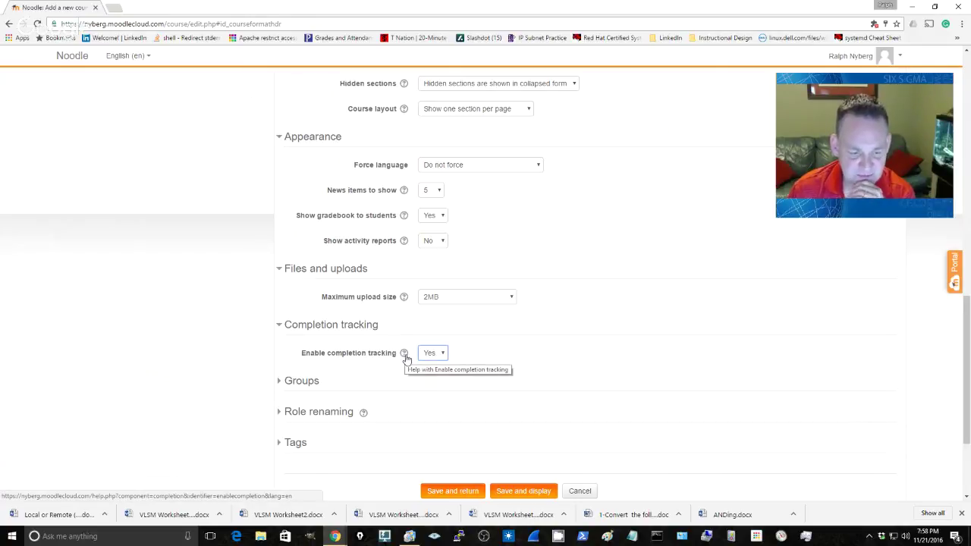
# Set the course's group mode to Separate groups.
pyautogui.click(281, 383)
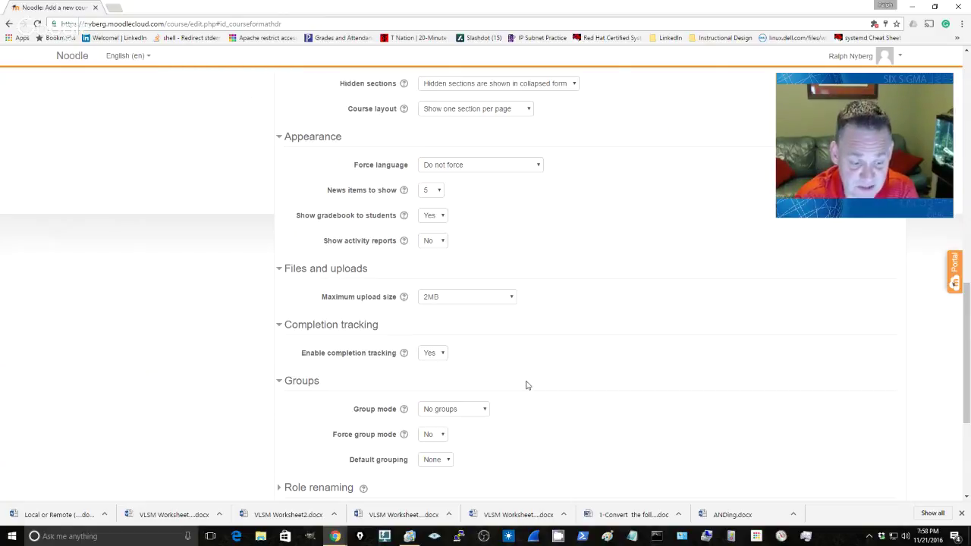
pyautogui.click(484, 411)
pyautogui.click(477, 431)
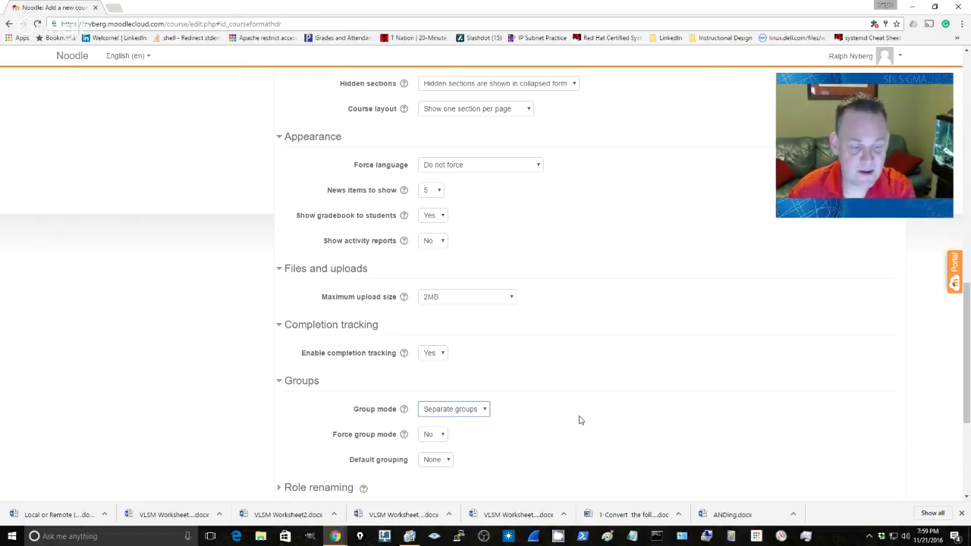
# Expand the Role renaming and Tags settings, leave them blank, and save and display the new course.
pyautogui.scroll(-2, 577, 418)
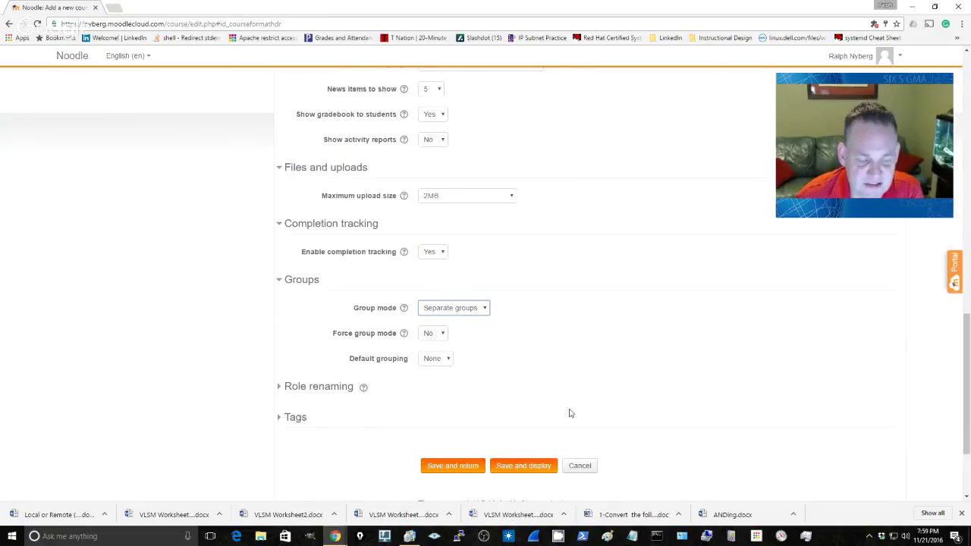
pyautogui.click(279, 387)
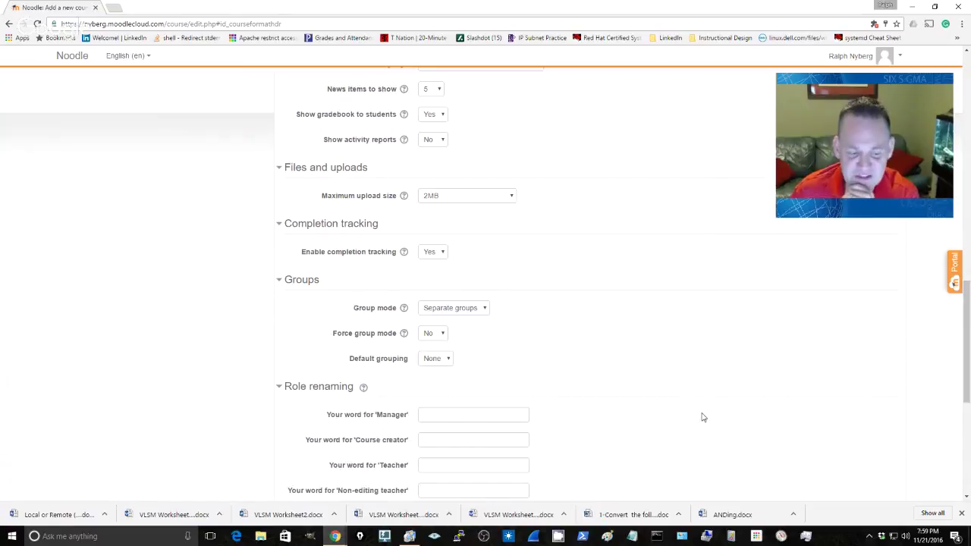
pyautogui.scroll(-3, 702, 417)
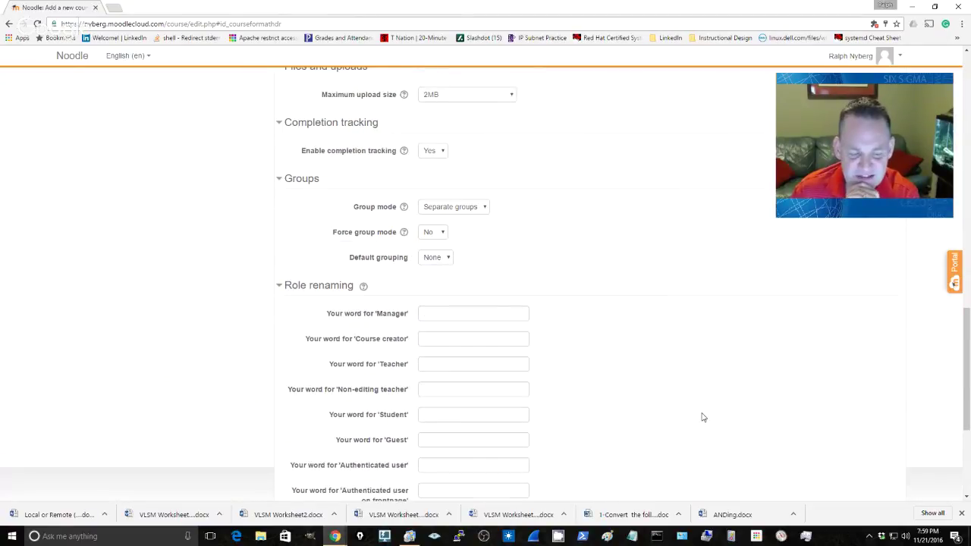
pyautogui.scroll(-3, 702, 417)
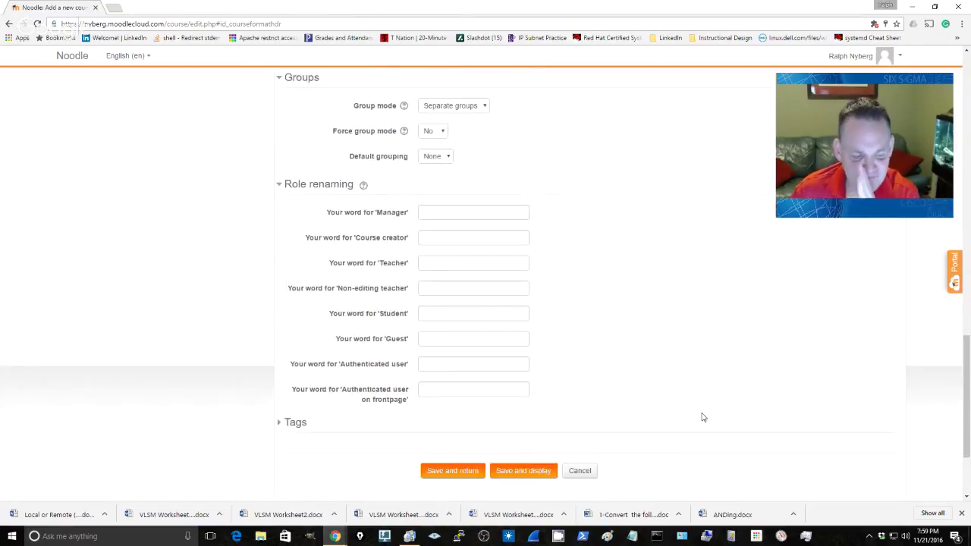
pyautogui.click(279, 425)
pyautogui.scroll(-1, 674, 414)
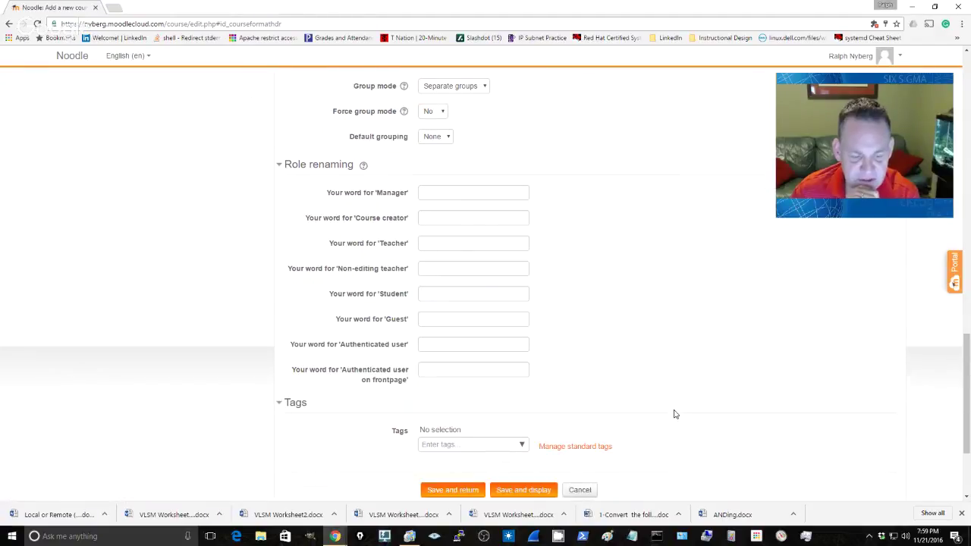
pyautogui.scroll(-4, 673, 414)
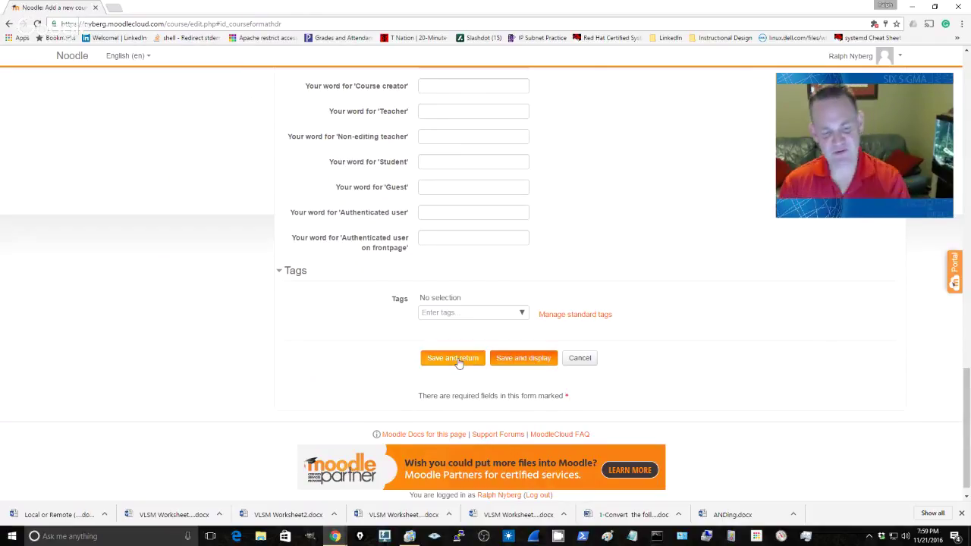
pyautogui.click(519, 361)
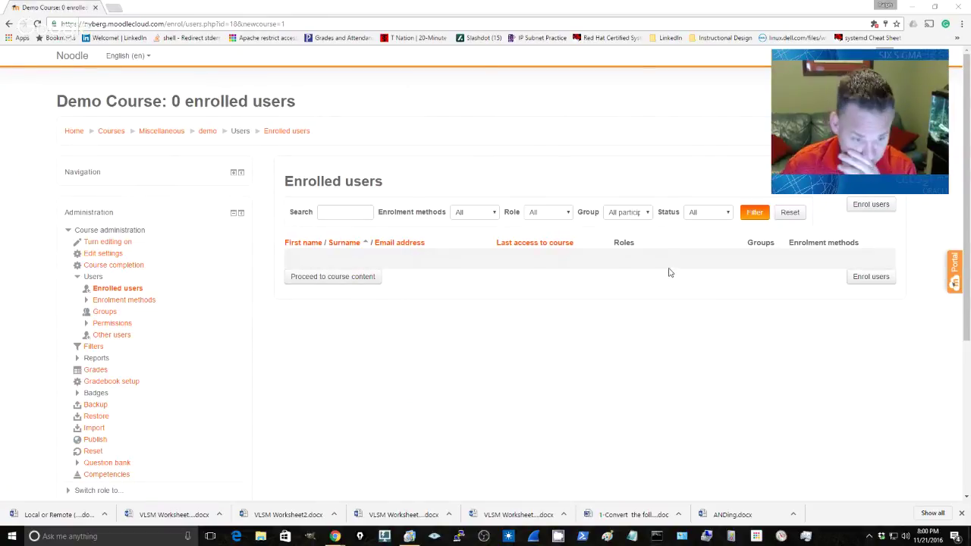
# Enrol the course owner's own account with the Manager role, entering the owner's surname as the user search term.
pyautogui.click(868, 278)
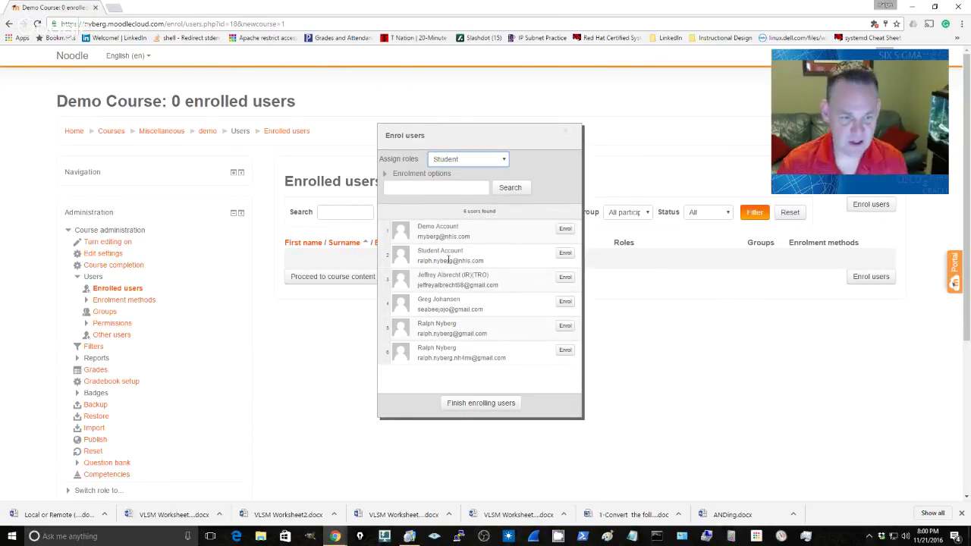
pyautogui.click(417, 188)
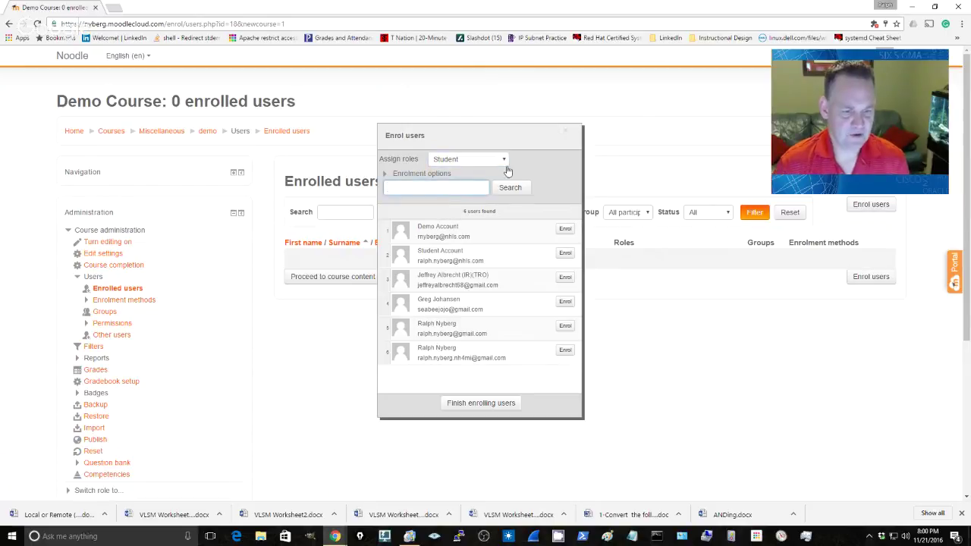
pyautogui.click(503, 160)
pyautogui.click(447, 176)
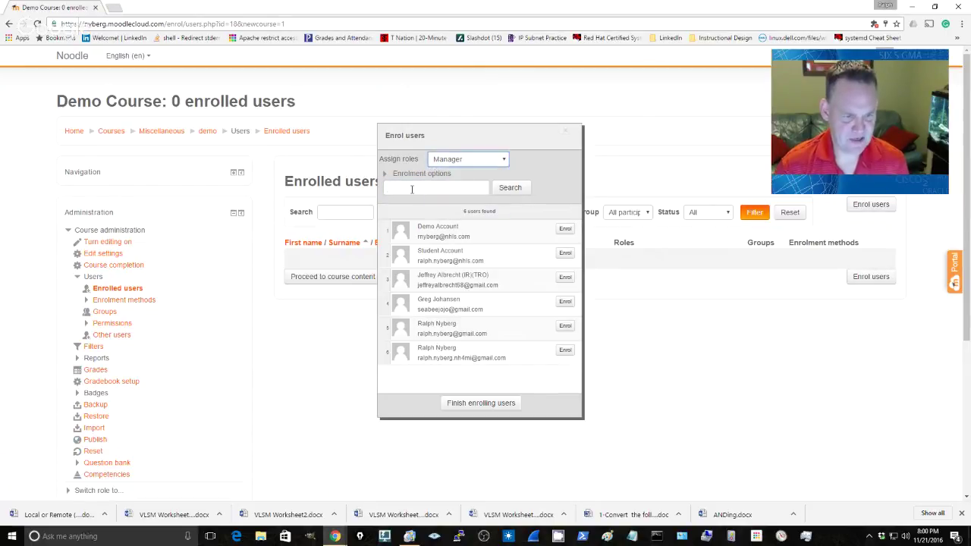
pyautogui.click(412, 188)
pyautogui.write('Nybe')
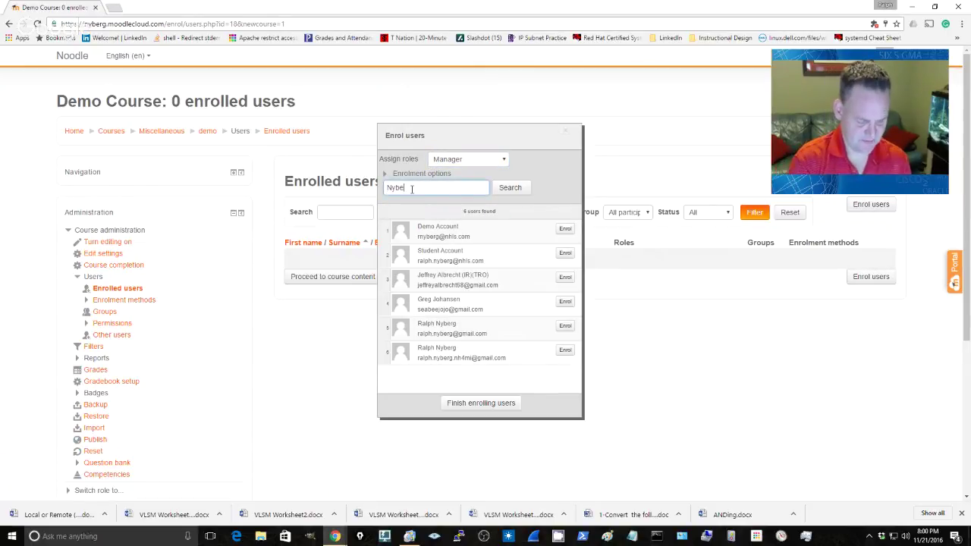
pyautogui.write('rg')
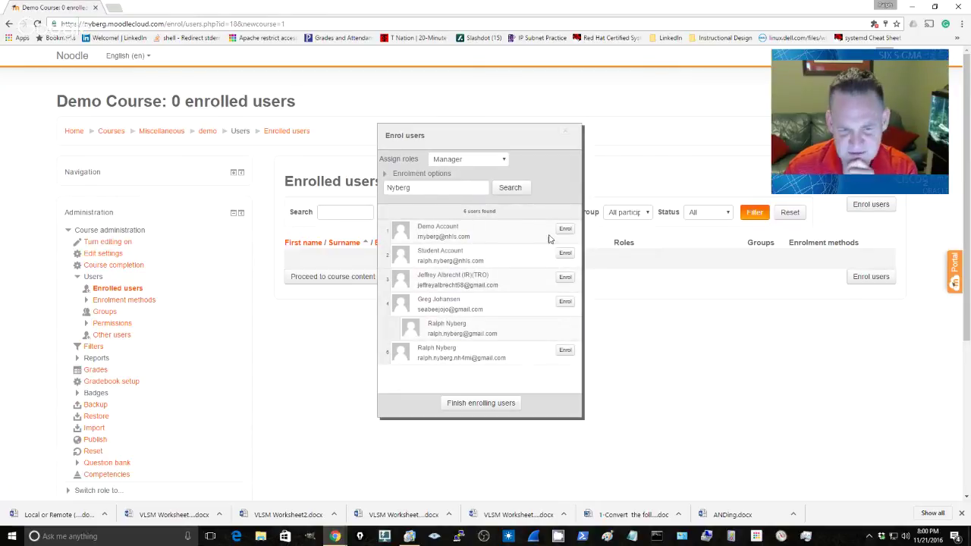
# Enrol Demo Account with the Student role, finish enrolling users and proceed to the course content.
pyautogui.click(503, 160)
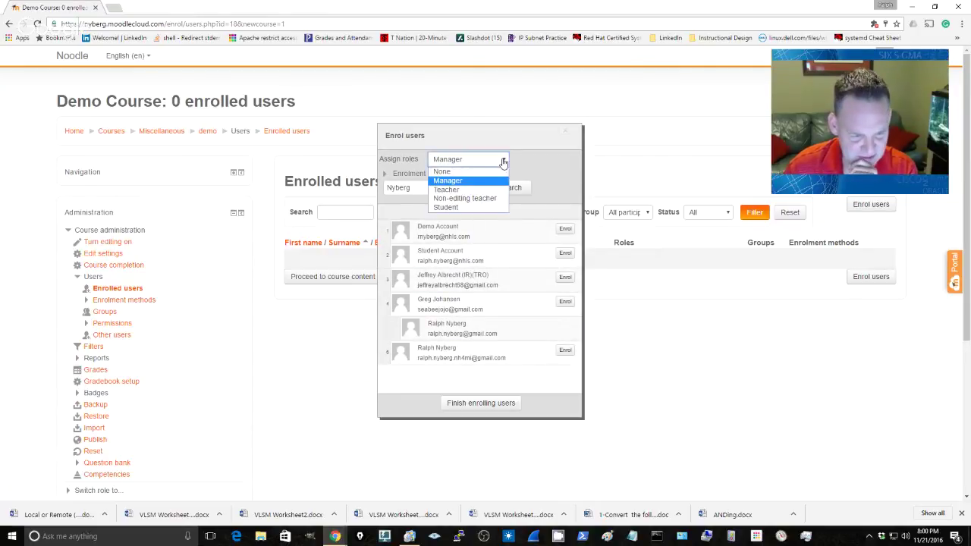
pyautogui.click(474, 207)
pyautogui.click(565, 229)
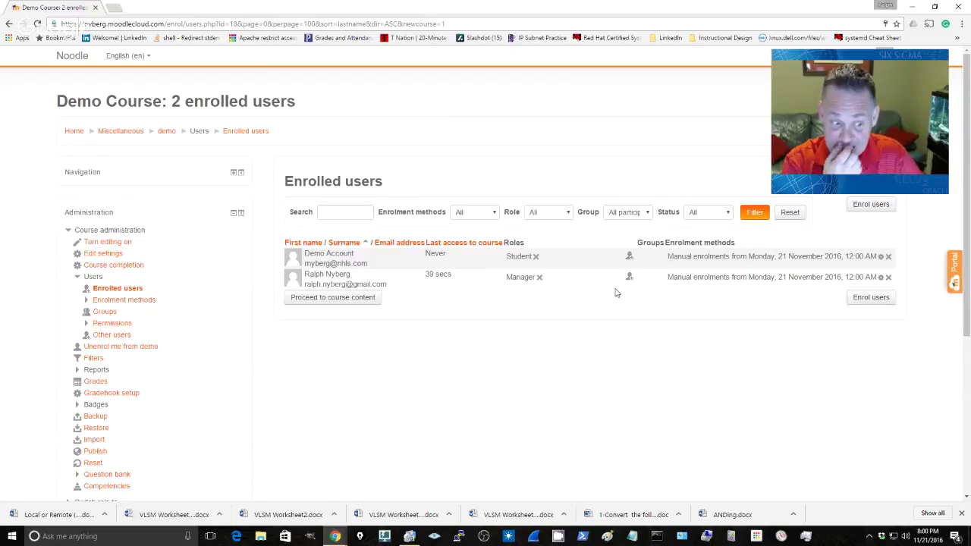
pyautogui.click(330, 296)
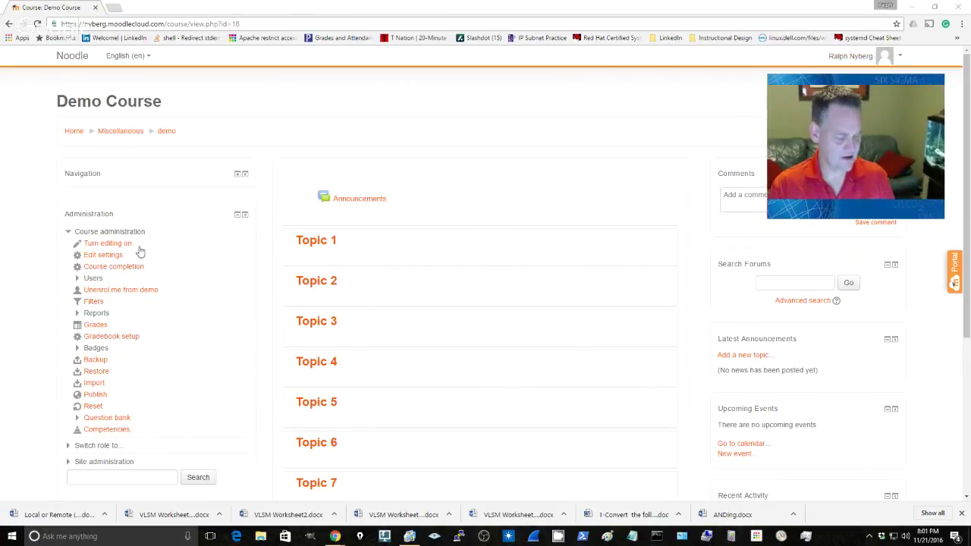
pyautogui.click(37, 232)
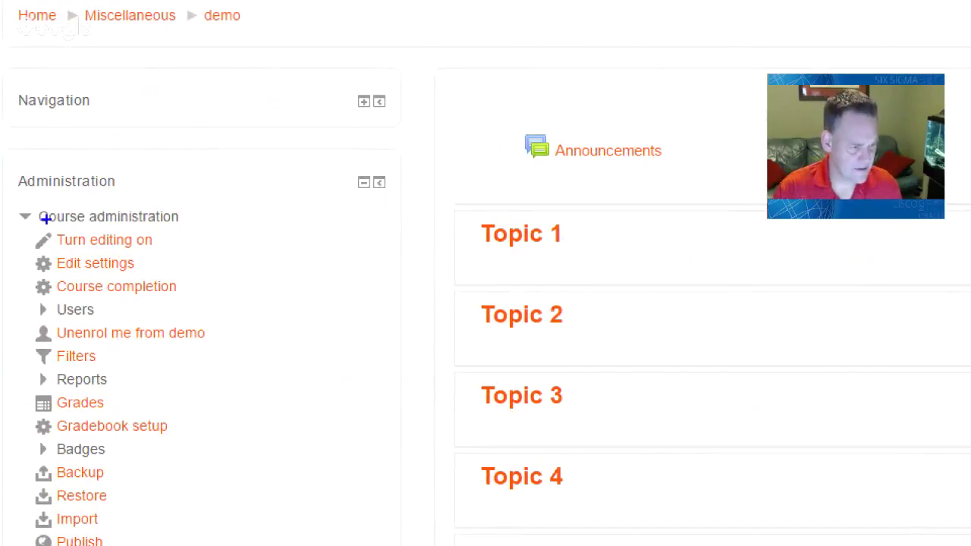
pyautogui.moveTo(47, 220); pyautogui.dragTo(179, 256)
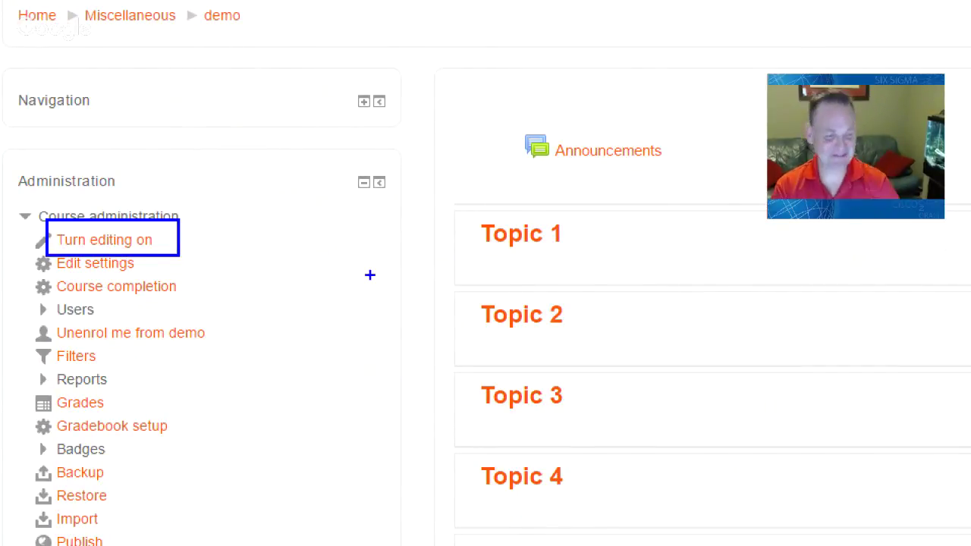
pyautogui.press('Escape')
# Turn on editing for Demo Course and open Topic 1 for editing.
pyautogui.click(110, 244)
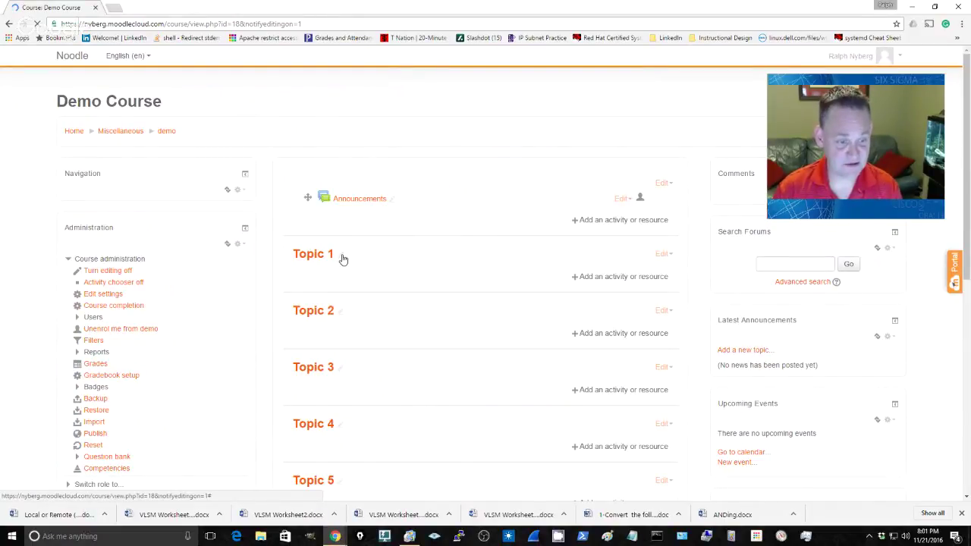
pyautogui.click(671, 257)
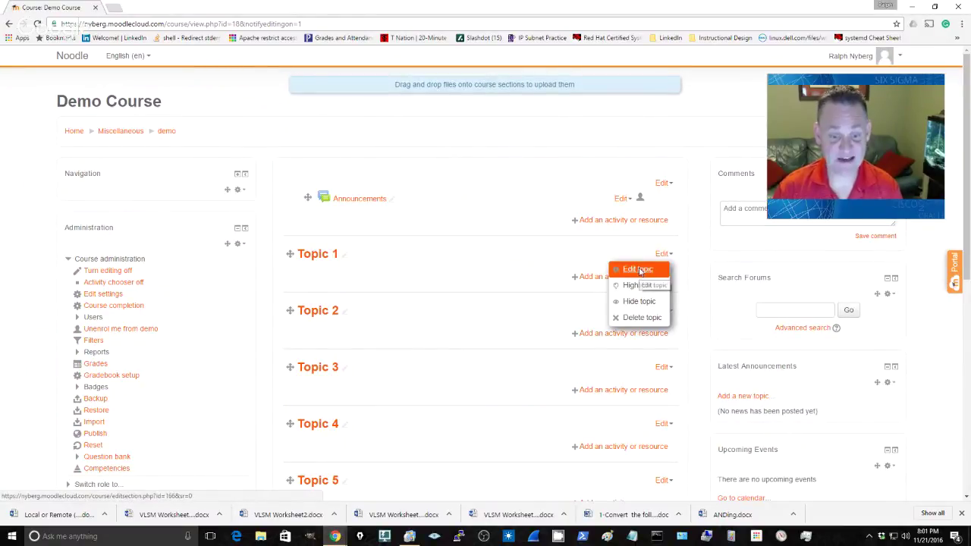
pyautogui.click(639, 271)
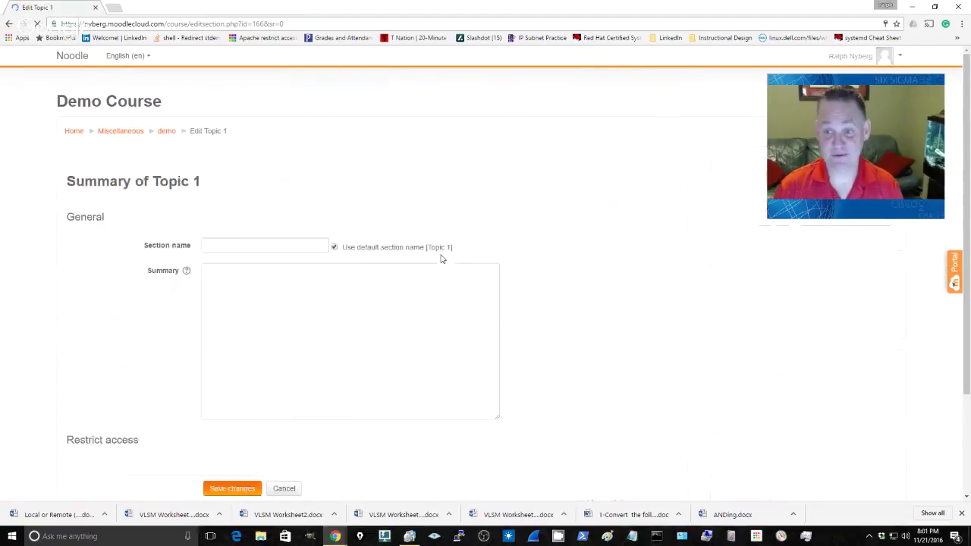
# Disable the default section name for Topic 1, name it "Lesson 1 - Making a Quiz" and save the changes.
pyautogui.click(240, 244)
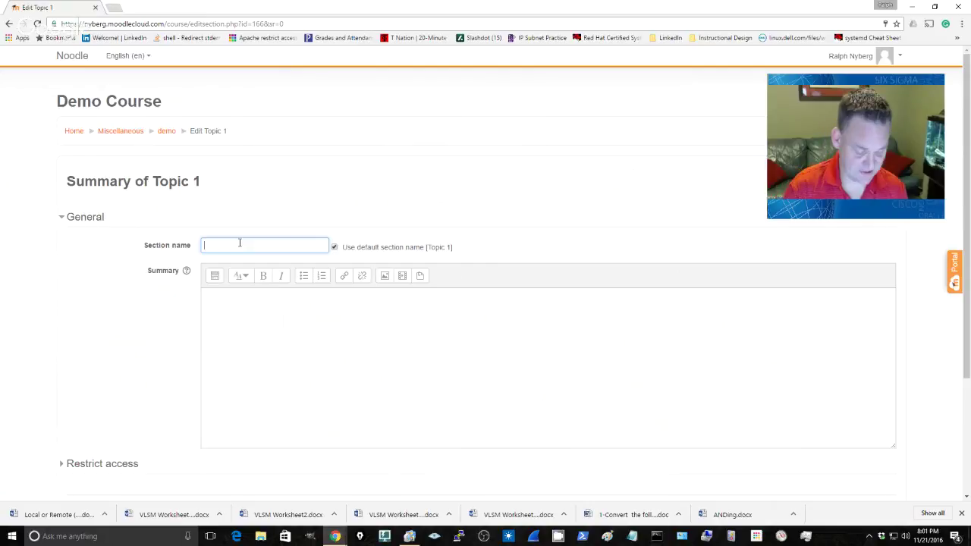
pyautogui.write('Les')
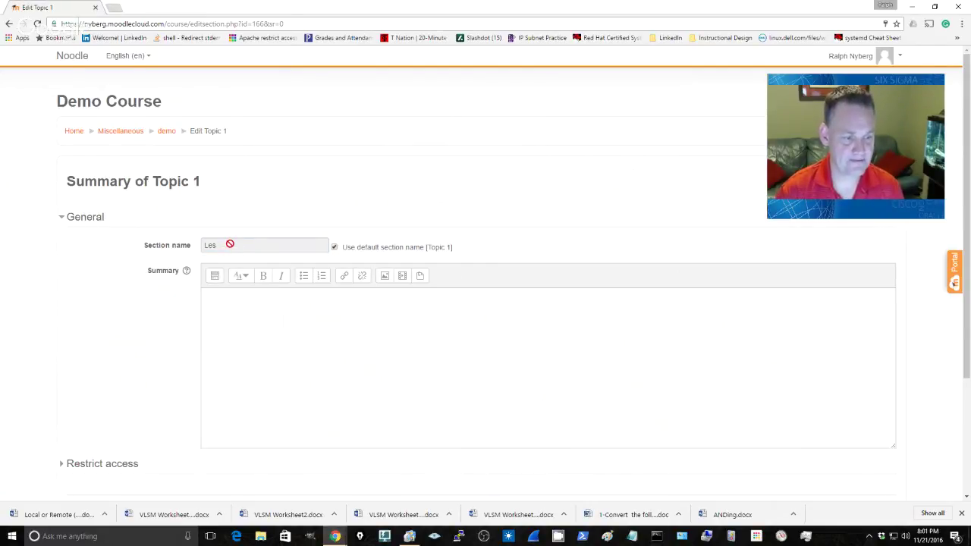
pyautogui.click(335, 248)
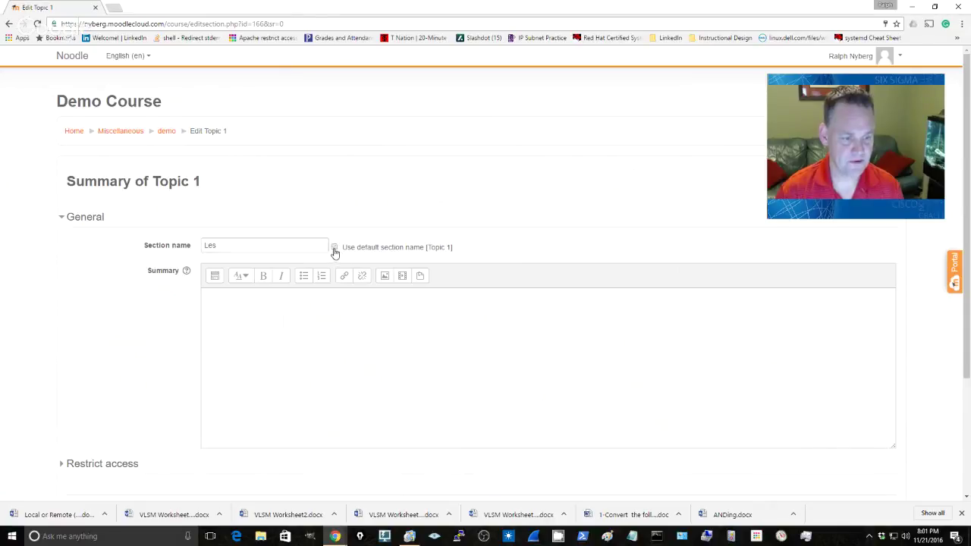
pyautogui.click(227, 245)
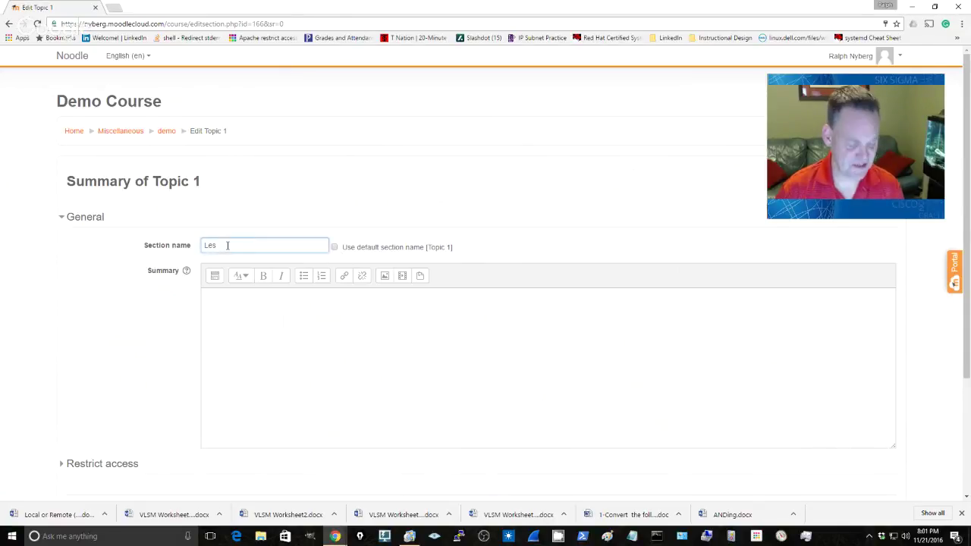
pyautogui.write('son 1')
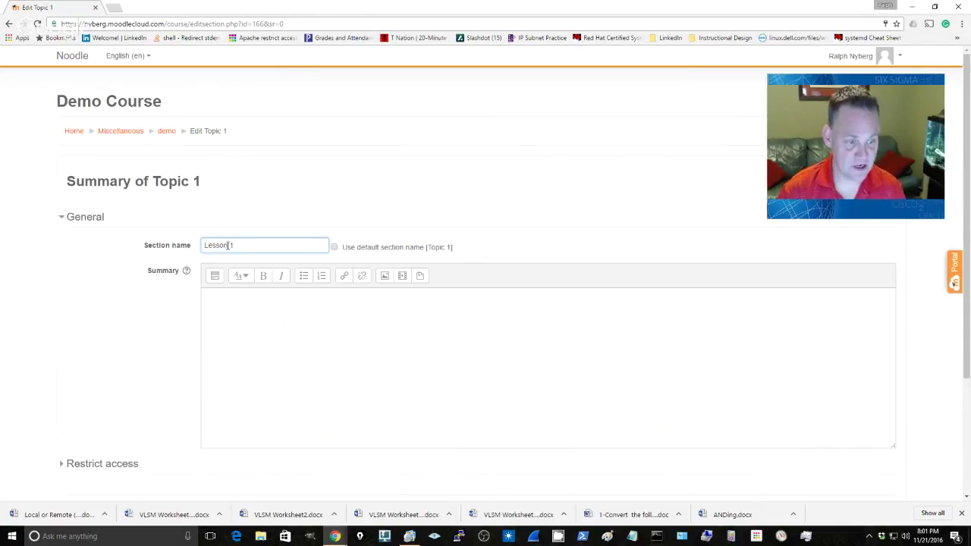
pyautogui.write(' - ')
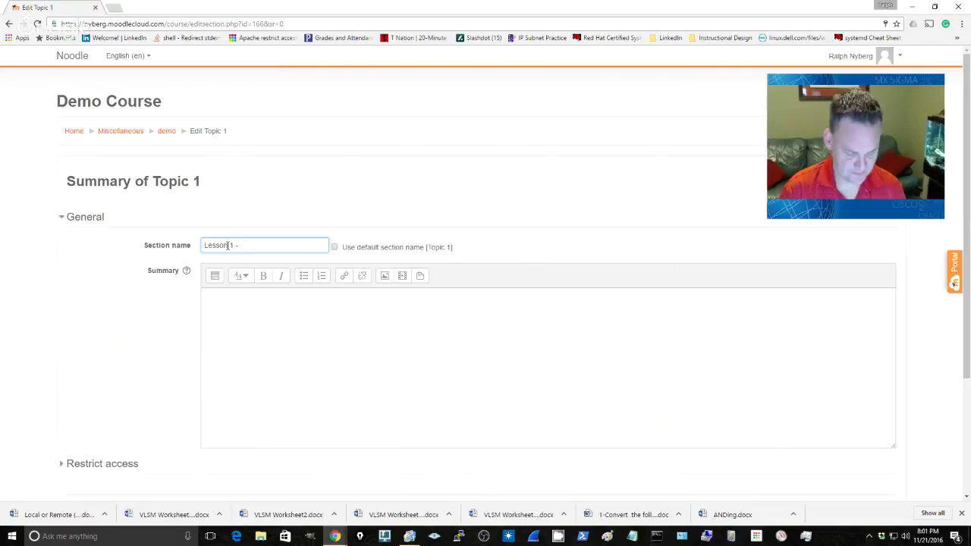
pyautogui.write('Making a')
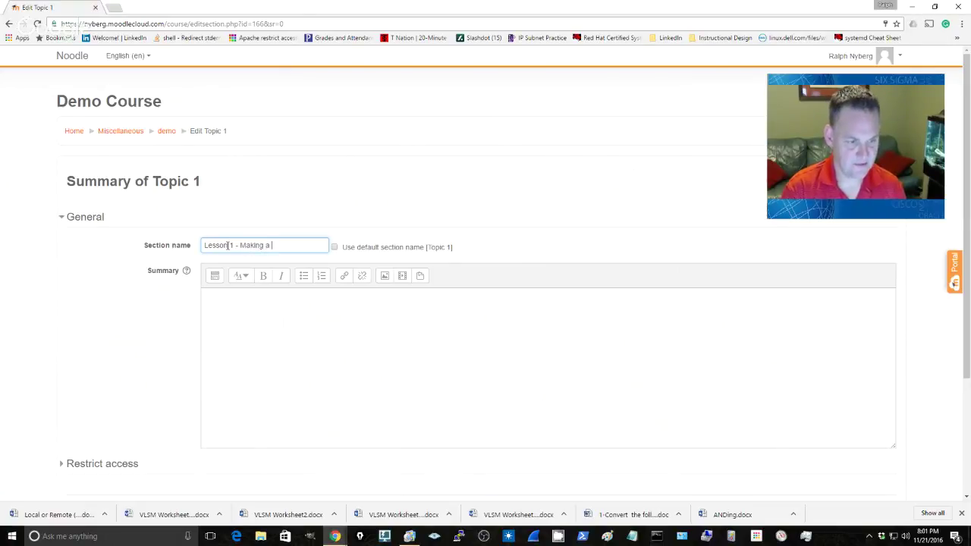
pyautogui.write(' Quiz')
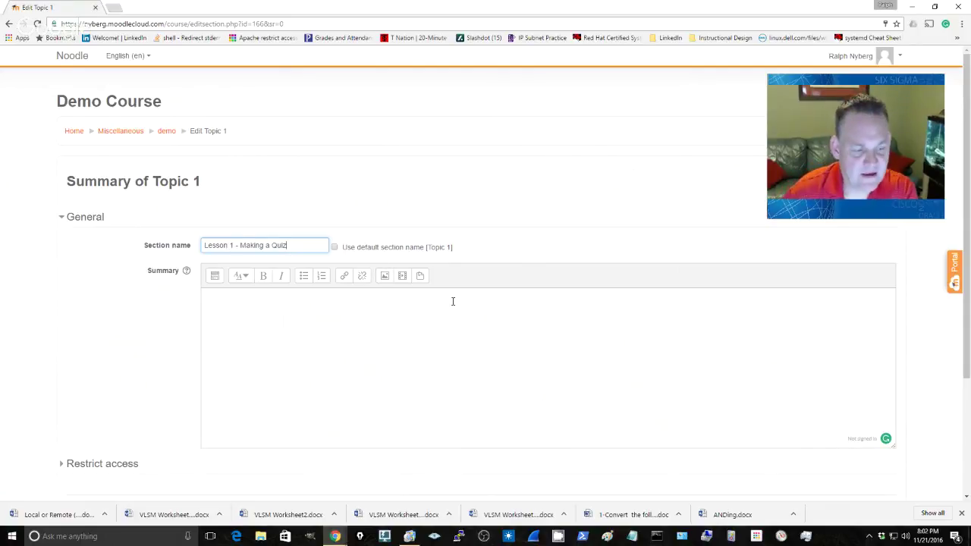
pyautogui.click(511, 296)
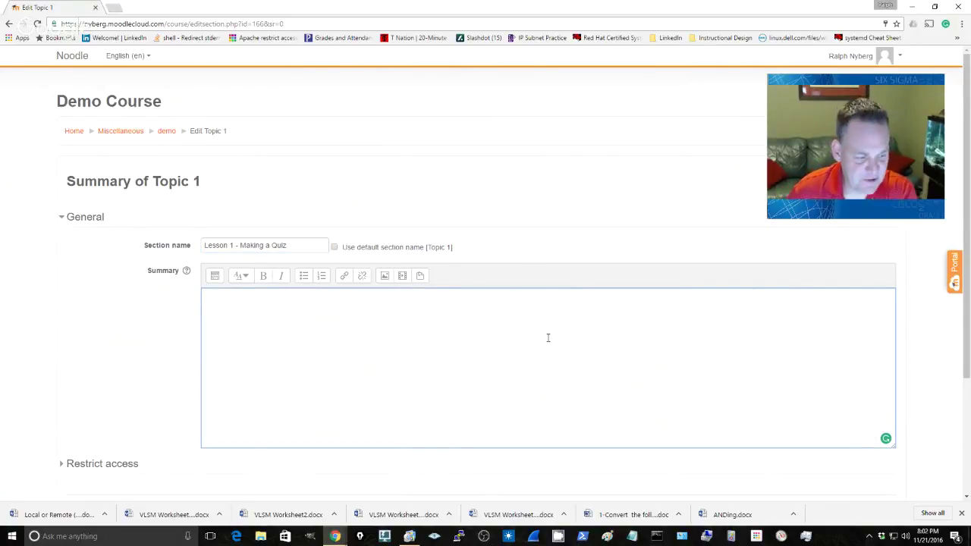
pyautogui.scroll(-3, 548, 336)
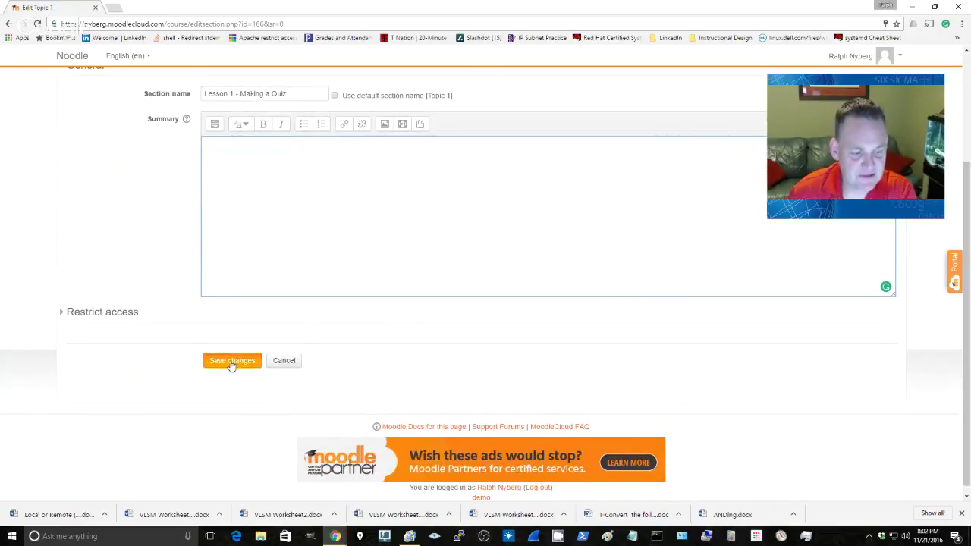
pyautogui.click(232, 363)
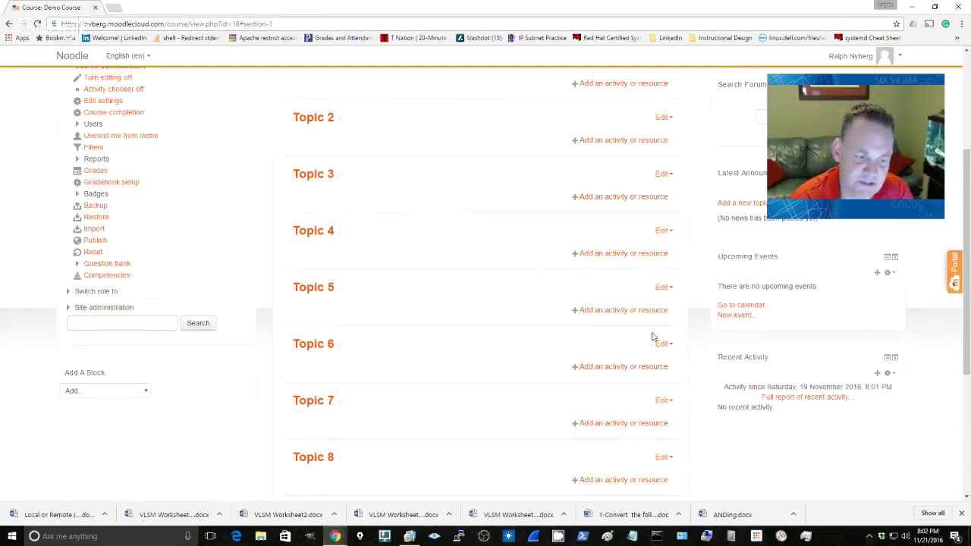
pyautogui.scroll(2, 524, 240)
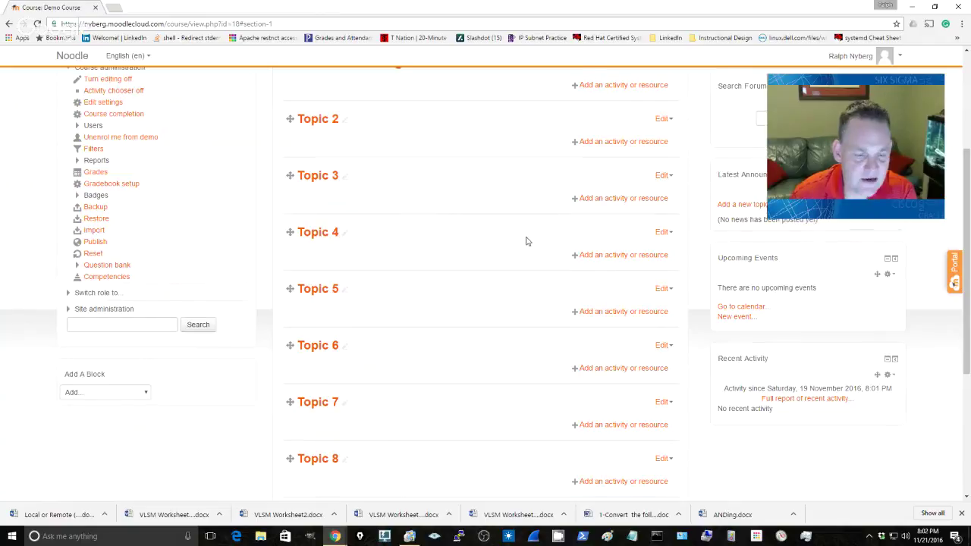